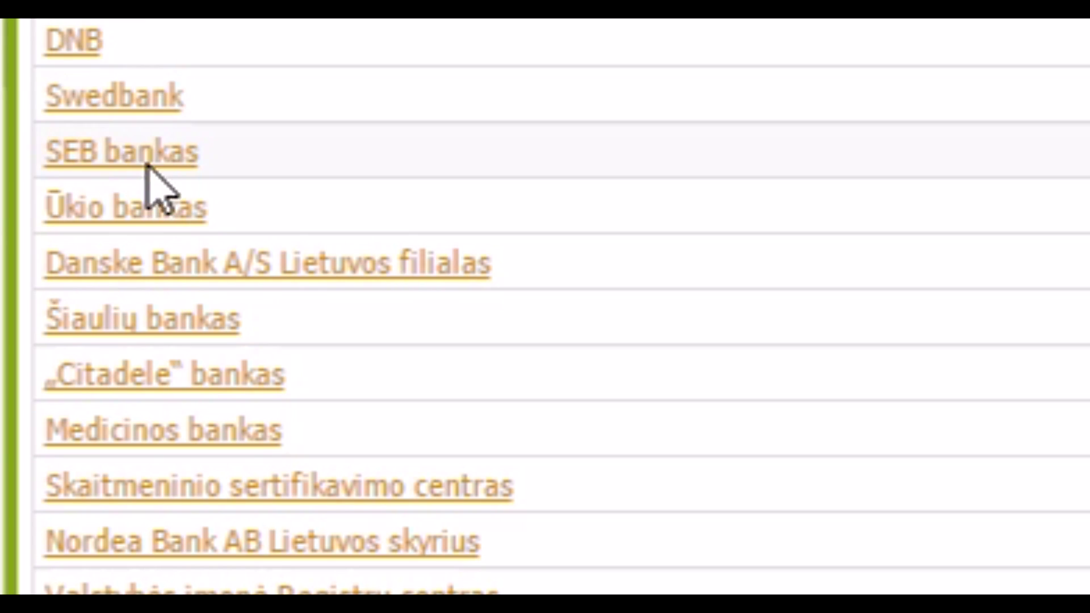
Step: Log in to SEB Internet Banking with the login code, password and card code, then consent to data sharing
{"action": "left_click", "coordinate": [164, 160]}
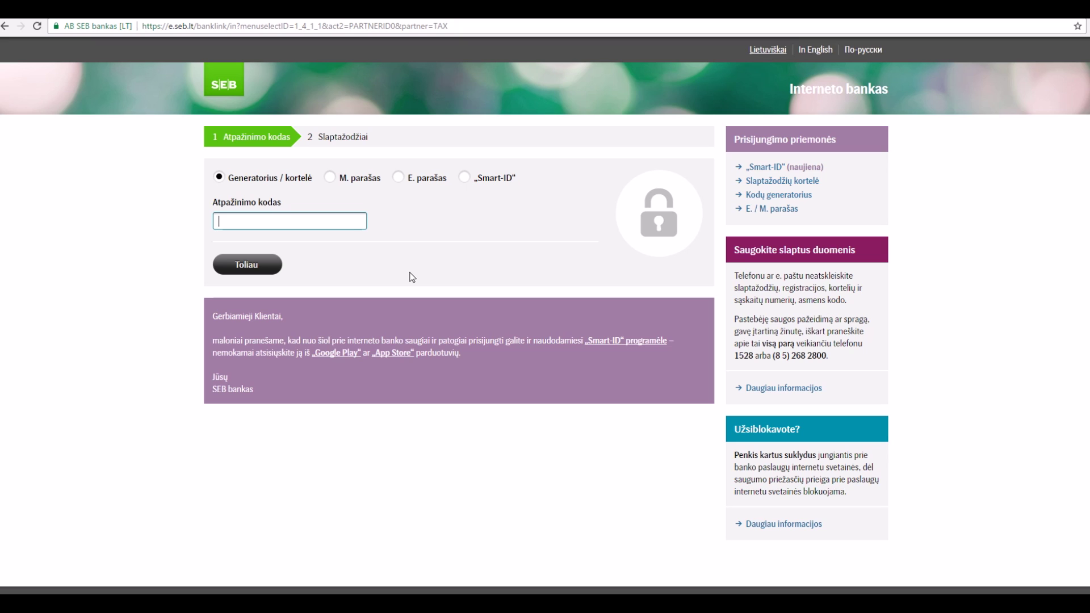
{"action": "type", "text": "123456"}
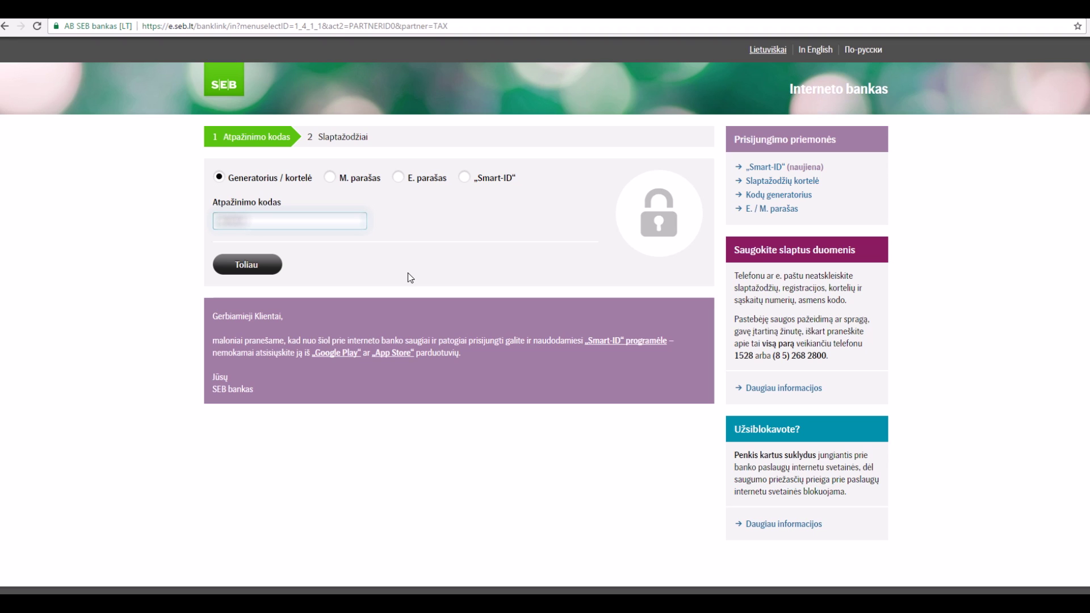
{"action": "left_click", "coordinate": [259, 273]}
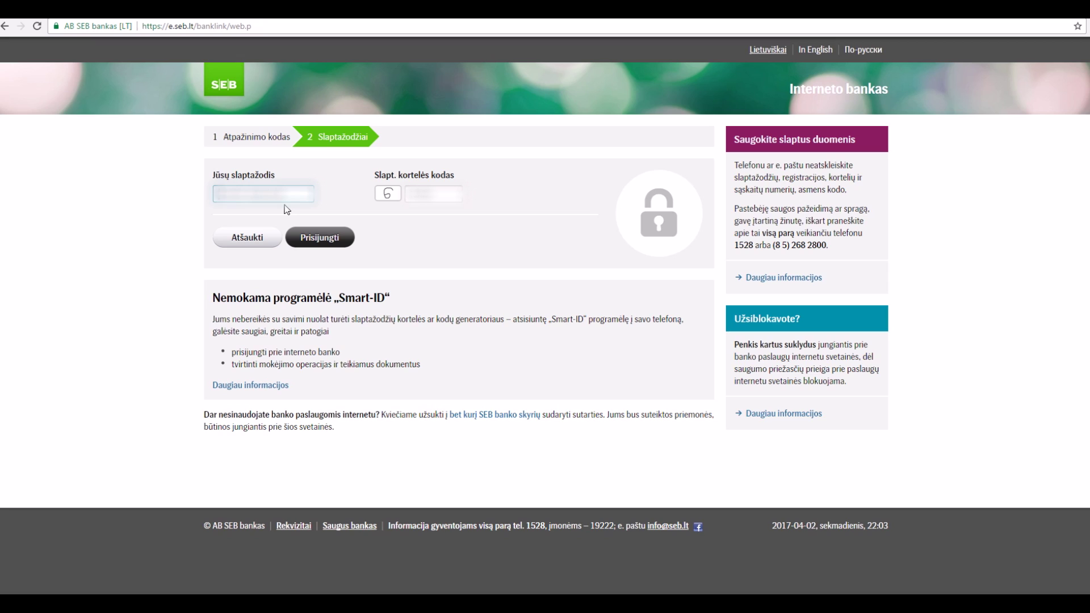
{"action": "type", "text": "123"}
{"action": "key", "text": "Tab"}
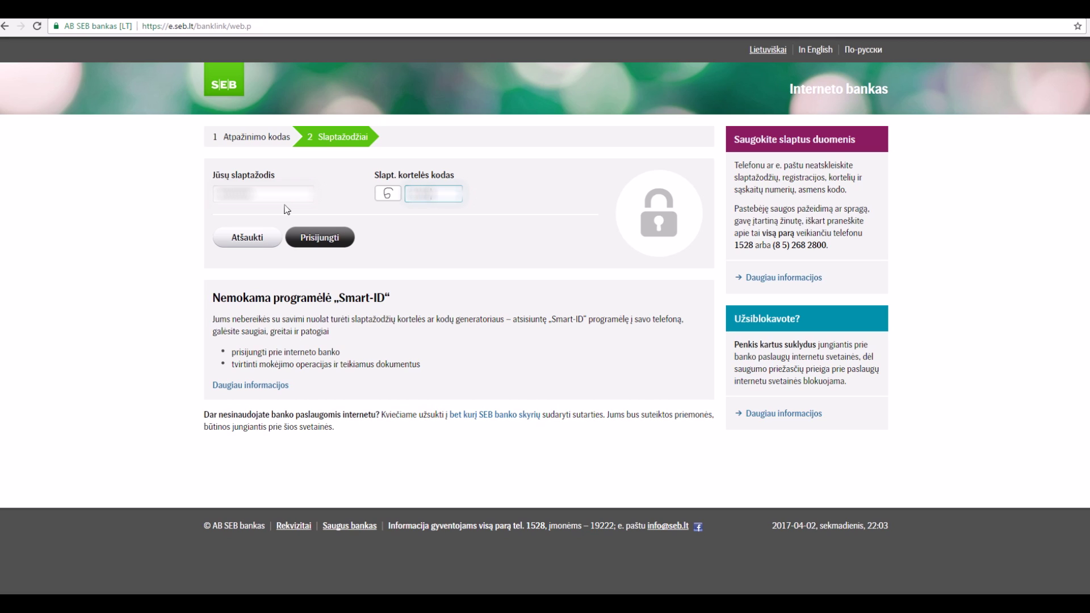
{"action": "key", "text": "Return"}
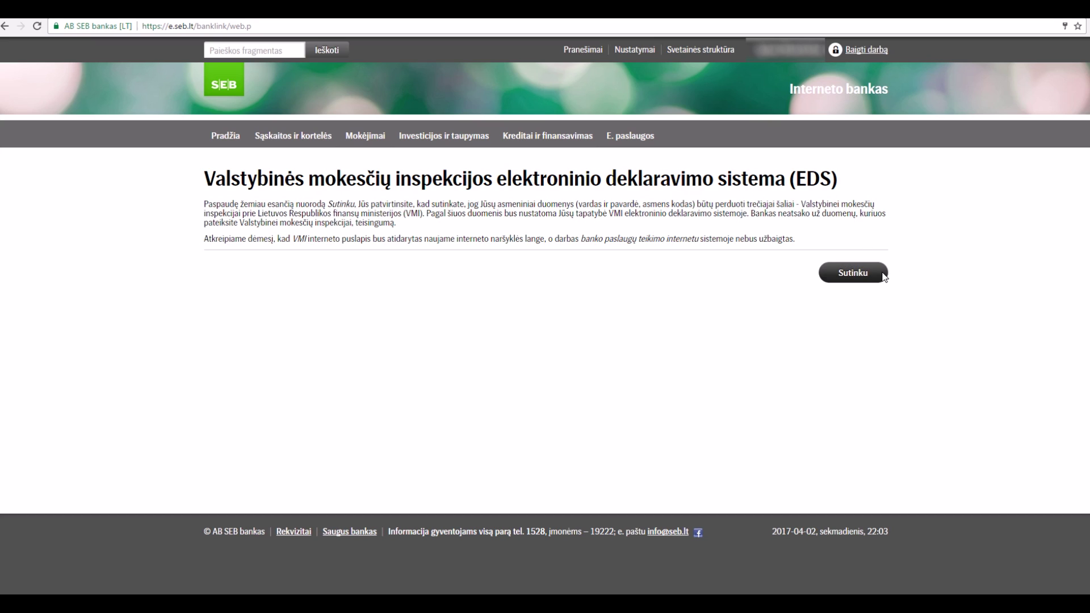
{"action": "left_click", "coordinate": [860, 276]}
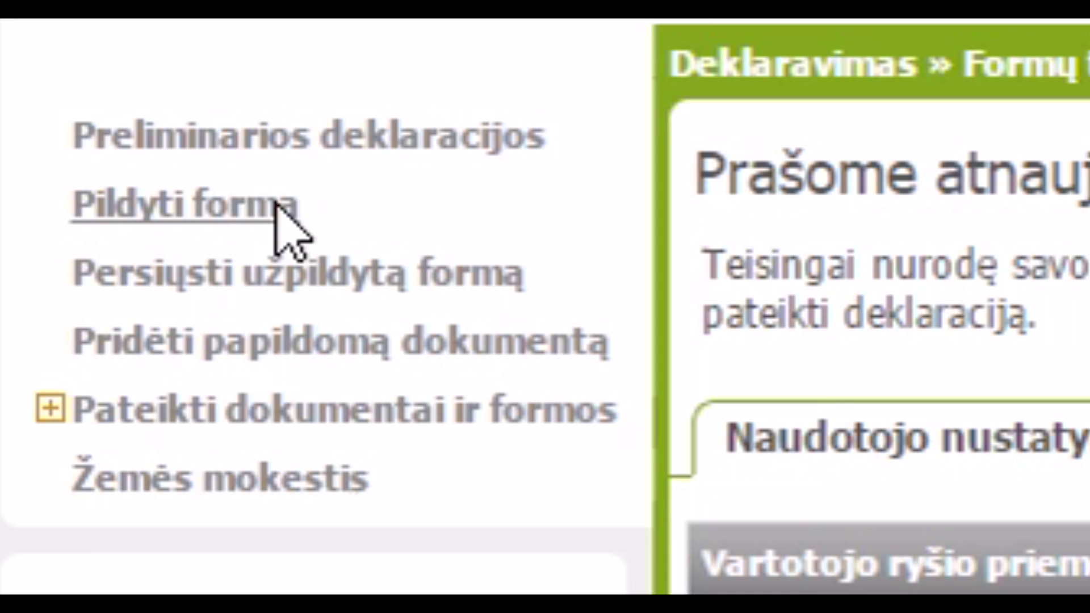
Step: Open the Pildyti formą page and show its filter section
{"action": "left_click", "coordinate": [275, 204]}
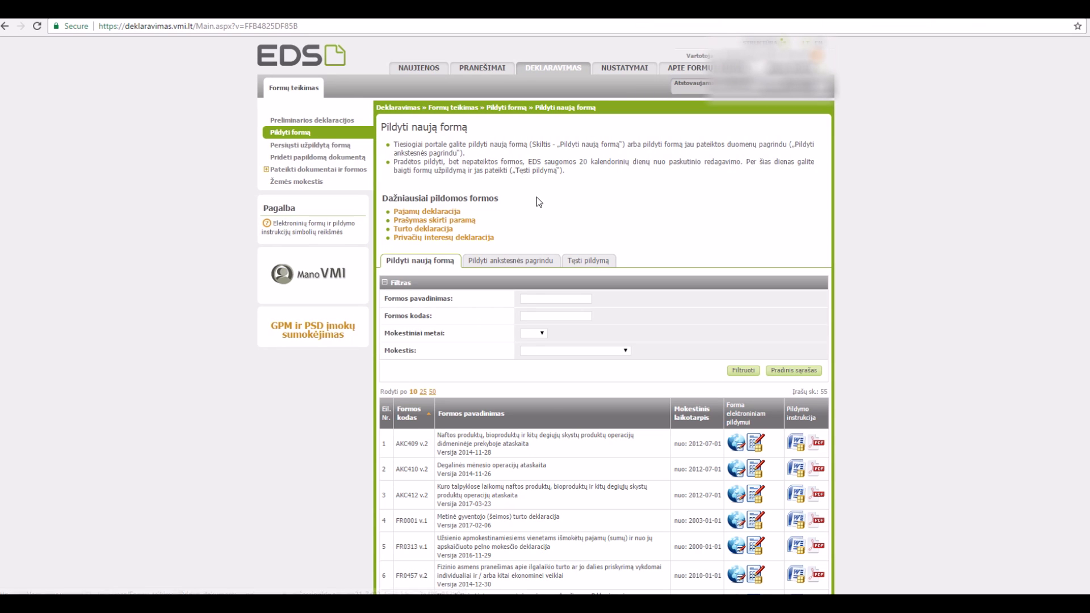
{"action": "scroll", "coordinate": [537, 196], "scroll_direction": "down", "scroll_amount": 2}
{"action": "scroll", "coordinate": [537, 197], "scroll_direction": "down", "scroll_amount": 2}
{"action": "scroll", "coordinate": [459, 206], "scroll_direction": "up", "scroll_amount": 3}
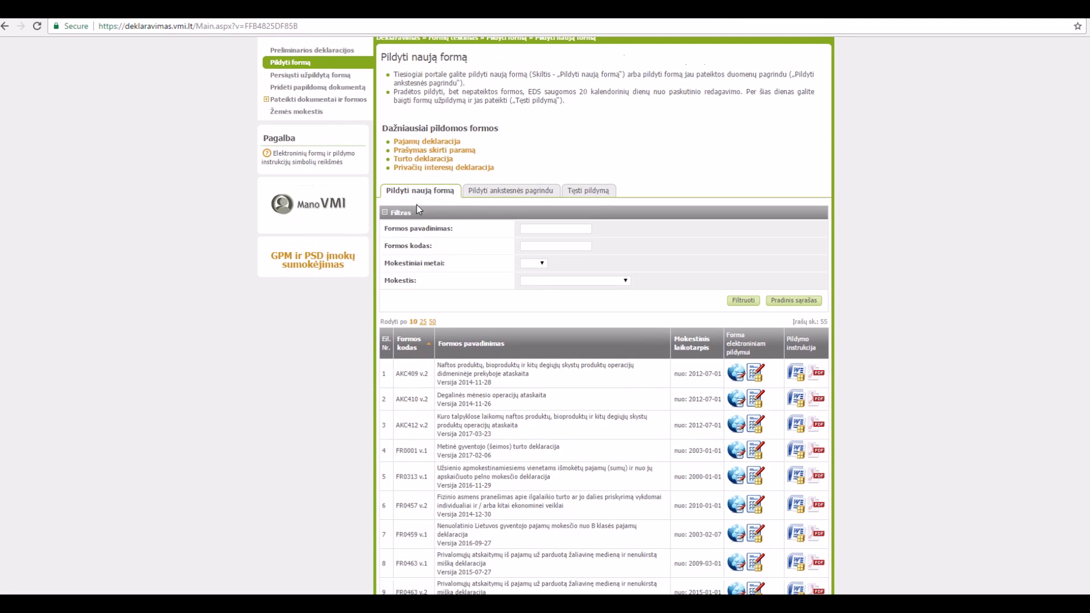
{"action": "left_click", "coordinate": [386, 213]}
{"action": "left_click", "coordinate": [386, 213]}
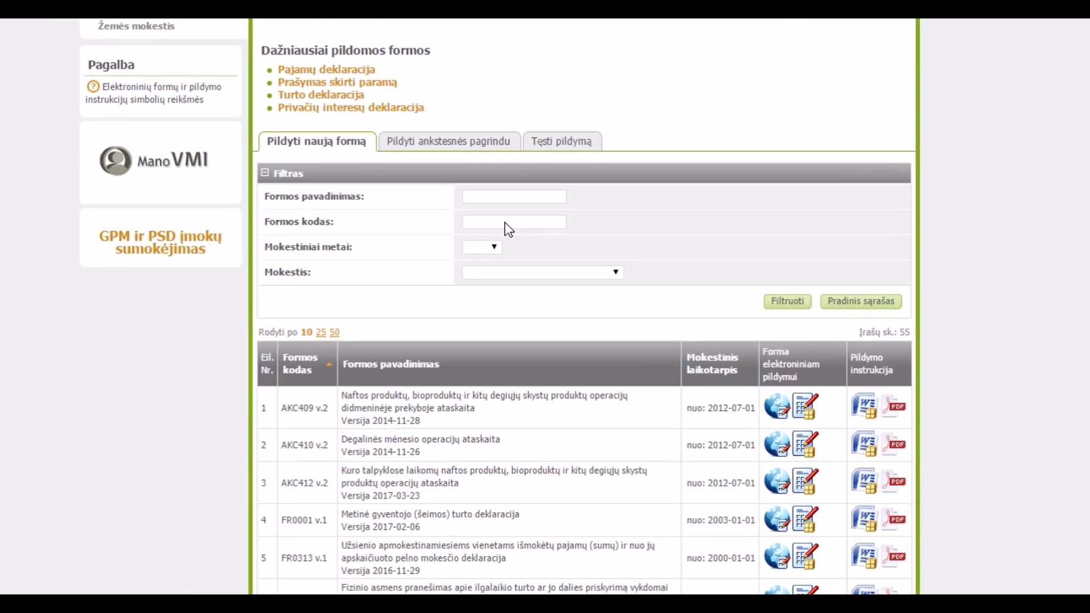
Step: Filter the form list by form code 0512, showing FR0512 v.2 and v.3
{"action": "left_click", "coordinate": [505, 222]}
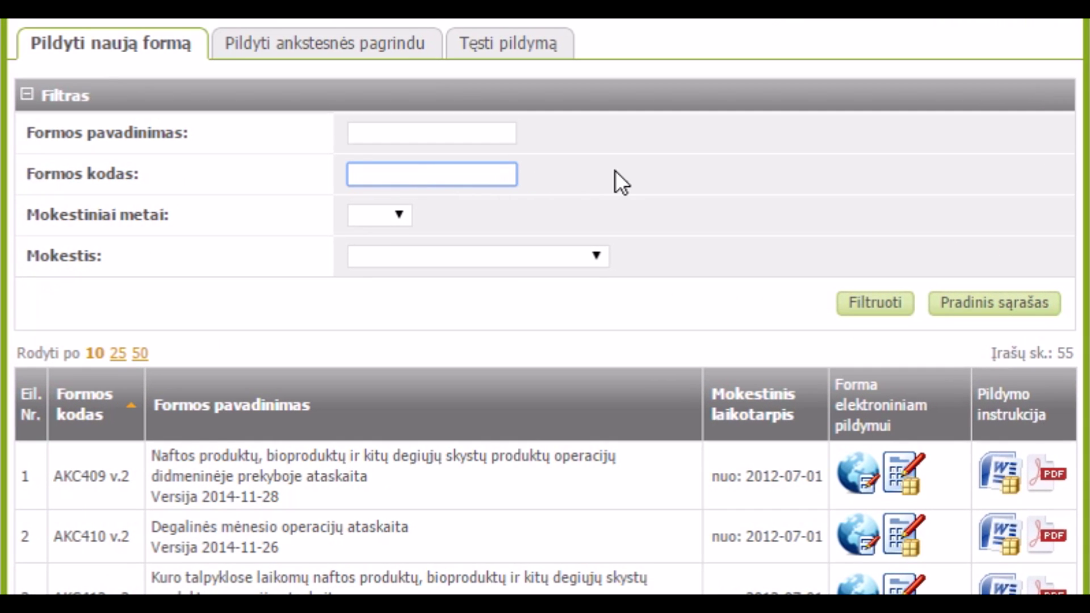
{"action": "type", "text": "0512"}
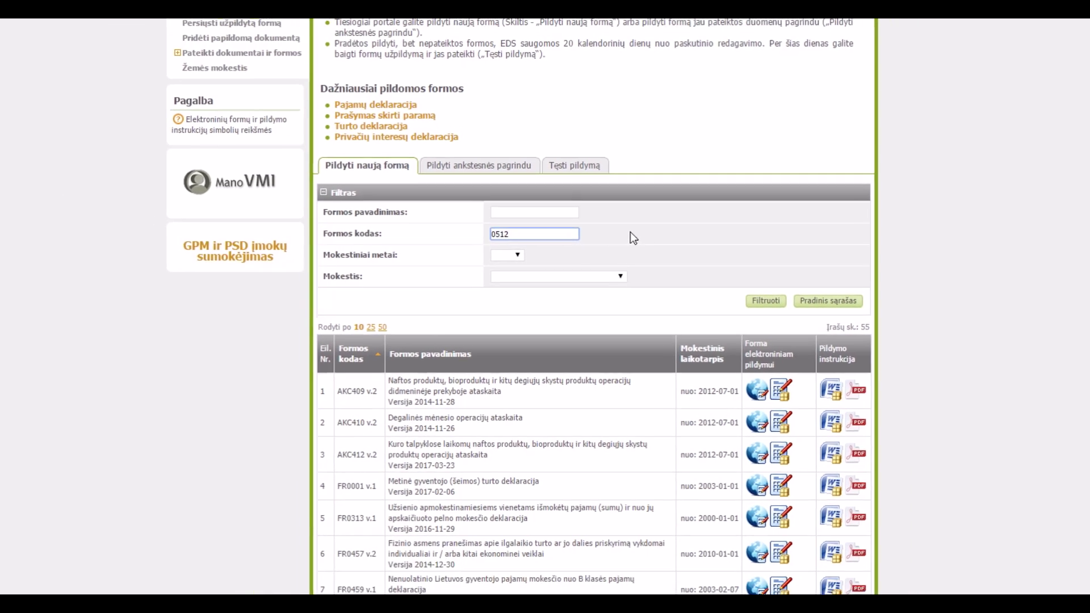
{"action": "key", "text": "Return"}
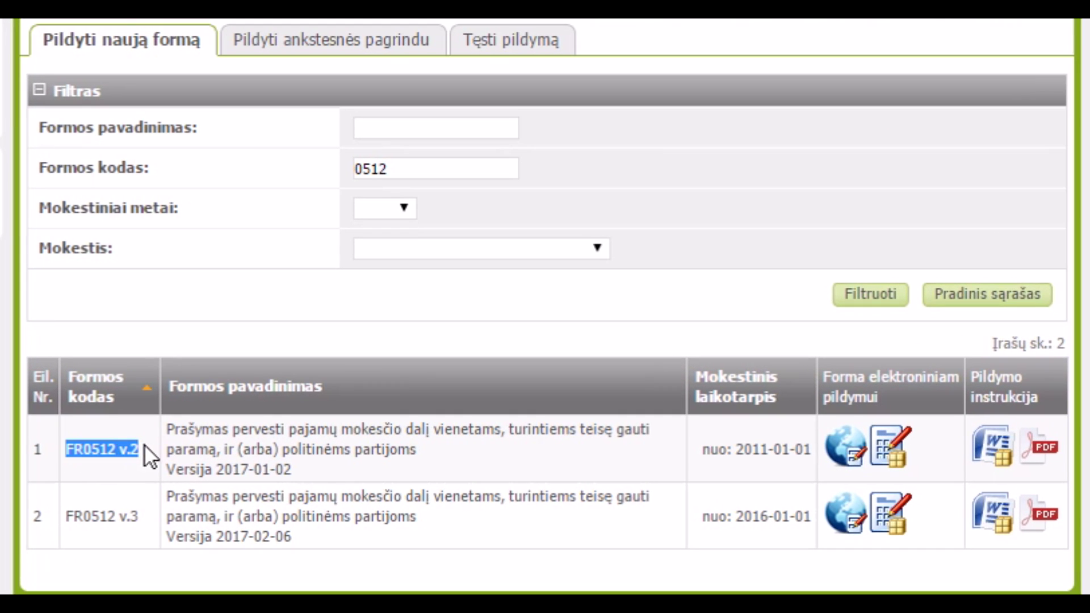
{"action": "left_click", "coordinate": [90, 520]}
{"action": "left_click", "coordinate": [141, 513]}
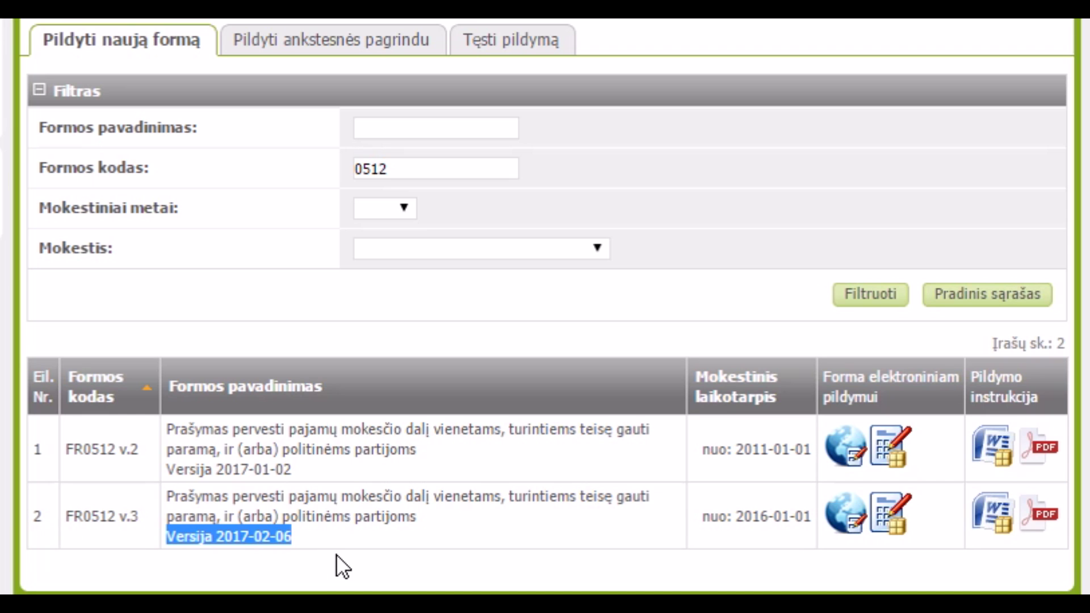
{"action": "left_click", "coordinate": [420, 534]}
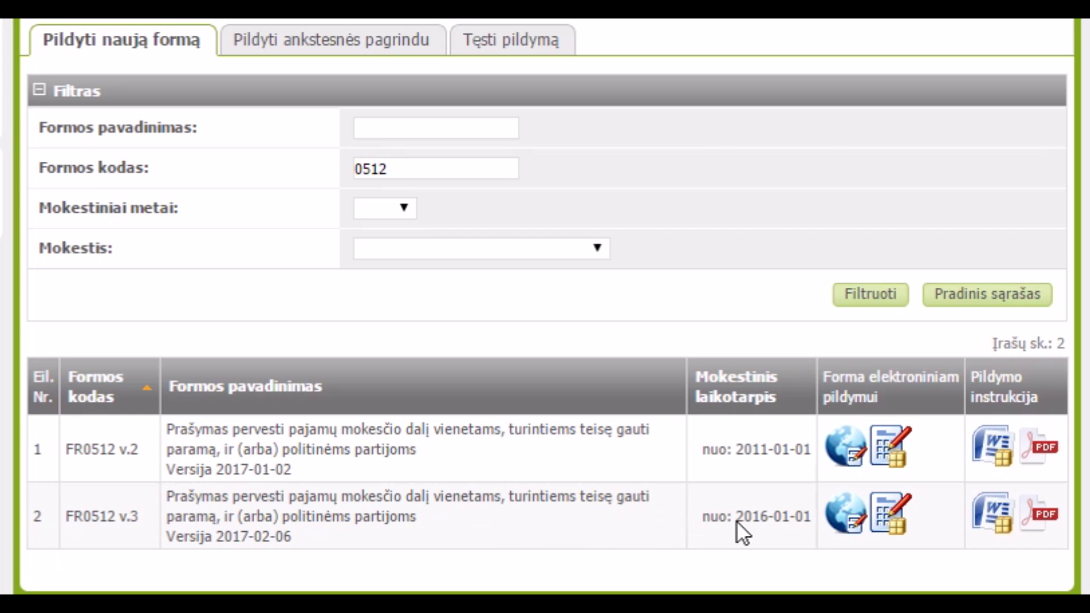
Step: Open FR0512 v.3 for online filling and enter the taxpayer's street address
{"action": "left_click", "coordinate": [852, 518]}
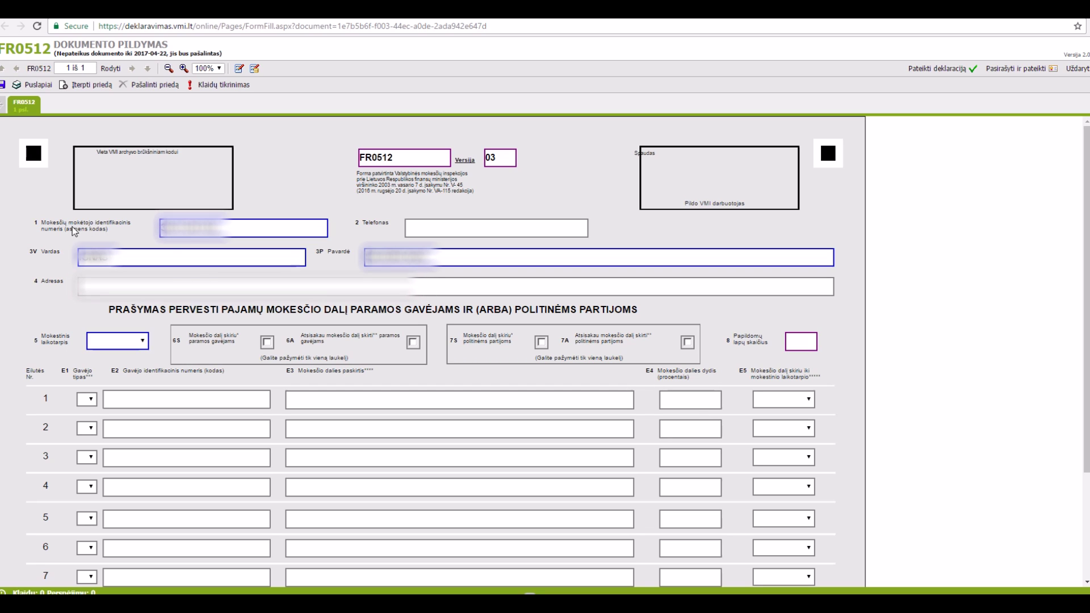
{"action": "left_click_drag", "start_coordinate": [328, 252], "coordinate": [341, 252]}
{"action": "left_click", "coordinate": [105, 292]}
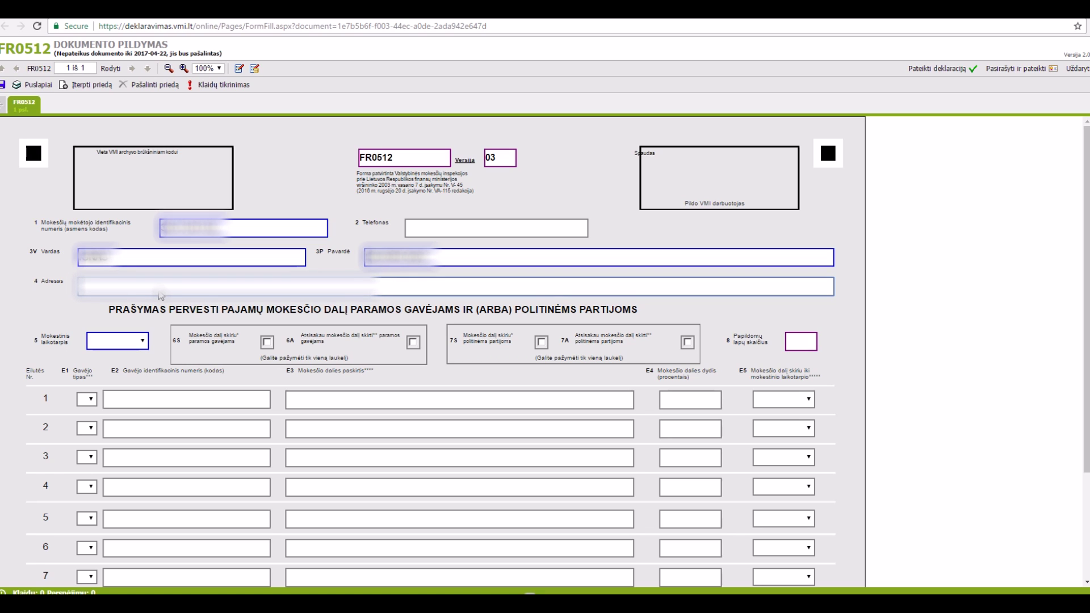
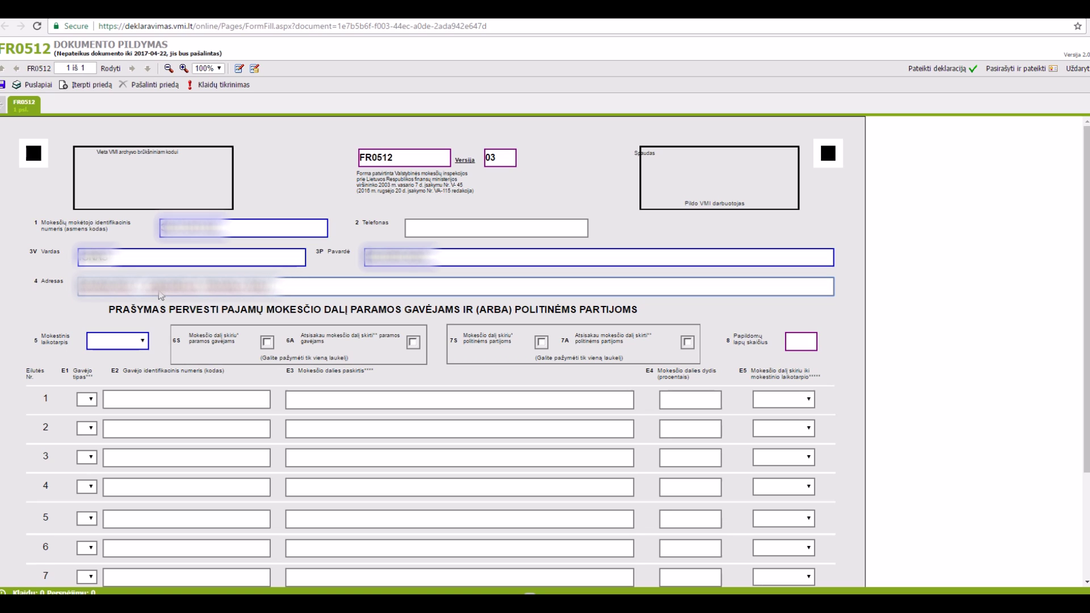
{"action": "left_click", "coordinate": [144, 344]}
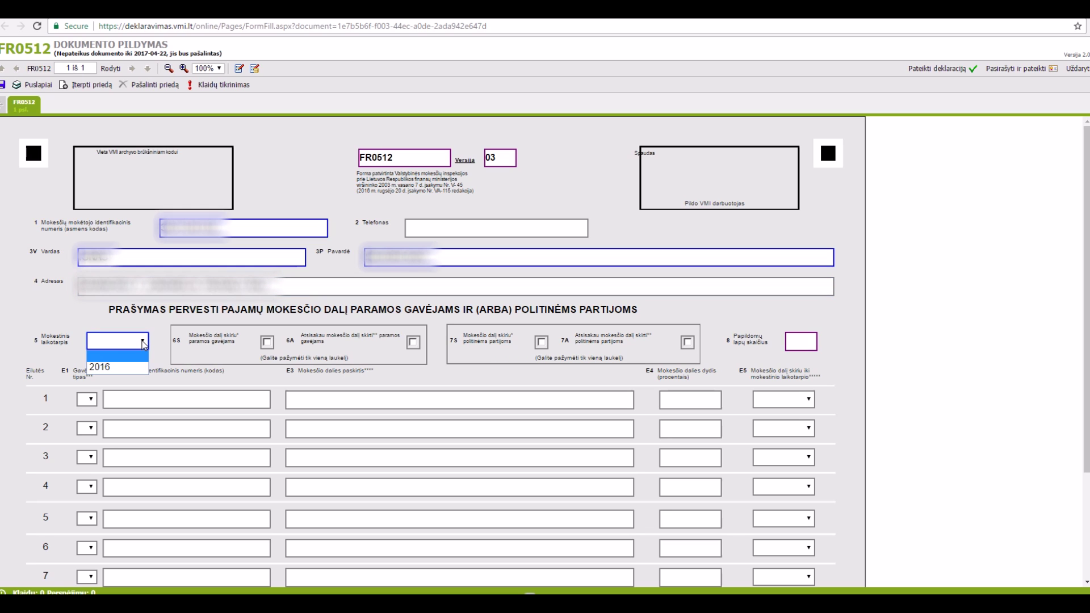
Step: Set the tax period to 2016 and tick 6S to give the share to support recipients
{"action": "left_click", "coordinate": [135, 372]}
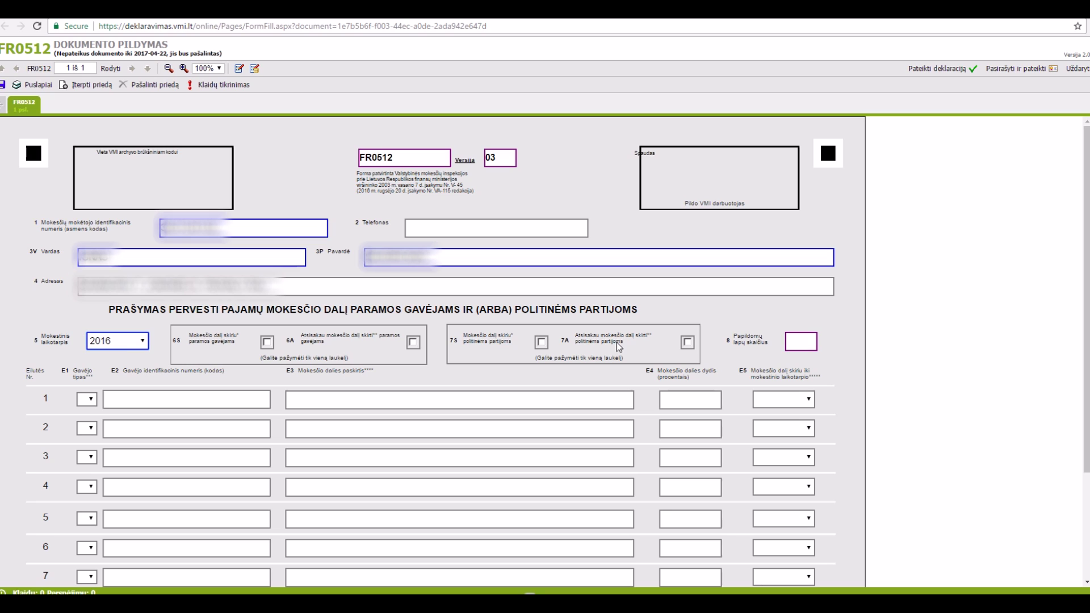
{"action": "left_click", "coordinate": [270, 342]}
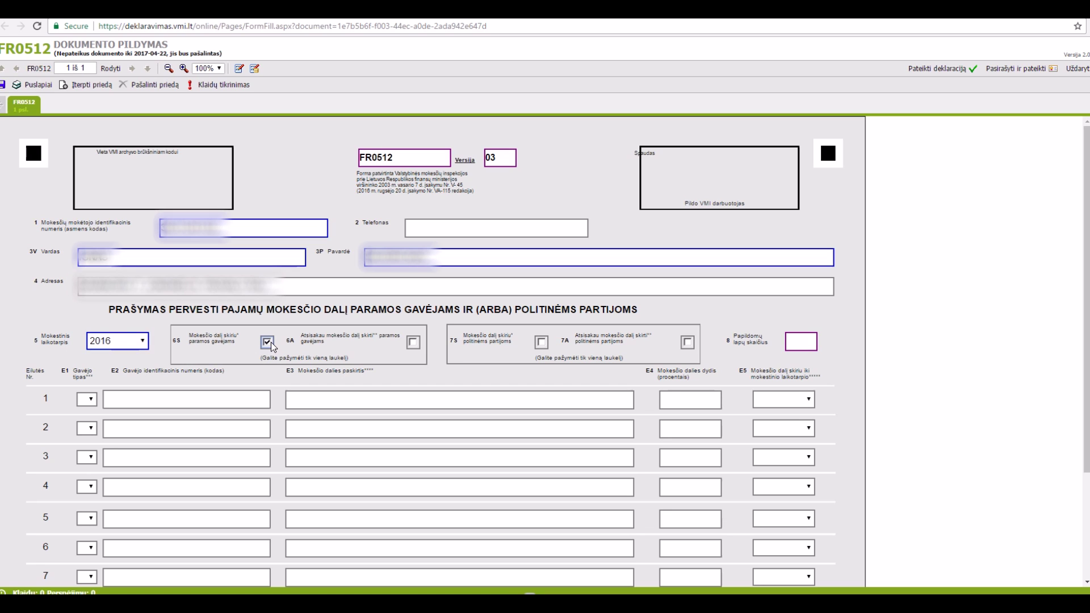
{"action": "left_click", "coordinate": [542, 342]}
{"action": "left_click", "coordinate": [267, 343]}
{"action": "left_click", "coordinate": [542, 342]}
{"action": "left_click", "coordinate": [542, 341]}
{"action": "left_click", "coordinate": [267, 342]}
Step: Tick 7A to refuse the tax share for political parties
{"action": "left_click_drag", "start_coordinate": [190, 335], "coordinate": [232, 342]}
{"action": "left_click", "coordinate": [244, 342]}
{"action": "left_click", "coordinate": [686, 343]}
{"action": "scroll", "coordinate": [701, 354], "scroll_direction": "down", "scroll_amount": 2}
Step: Set row 1's recipient type to 2 - Paramos gavėjas, leaving row 2 empty and 7A ticked
{"action": "left_click", "coordinate": [91, 285]}
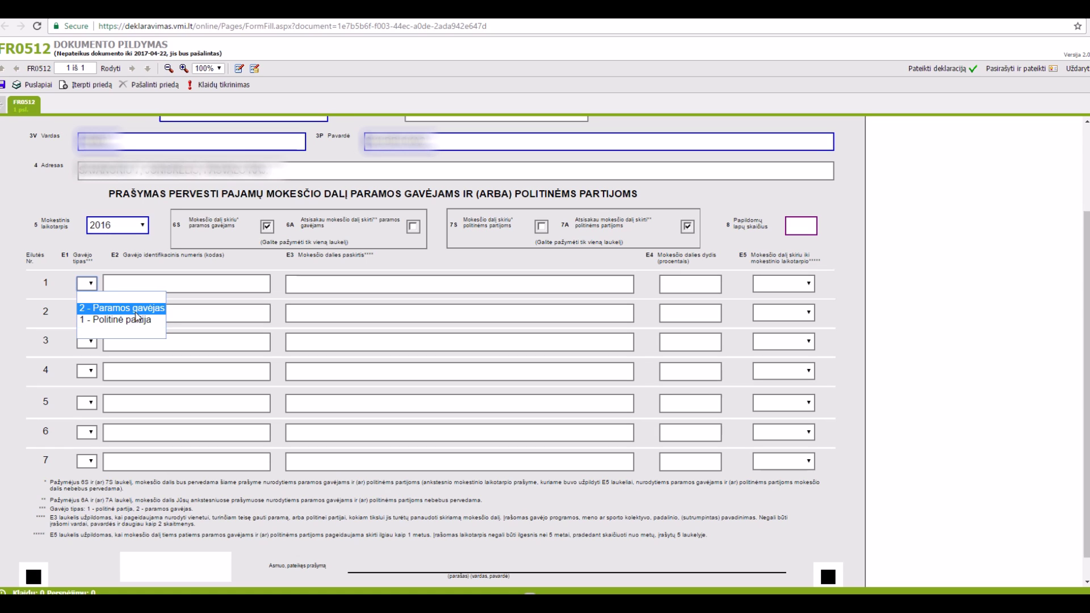
{"action": "left_click", "coordinate": [137, 315]}
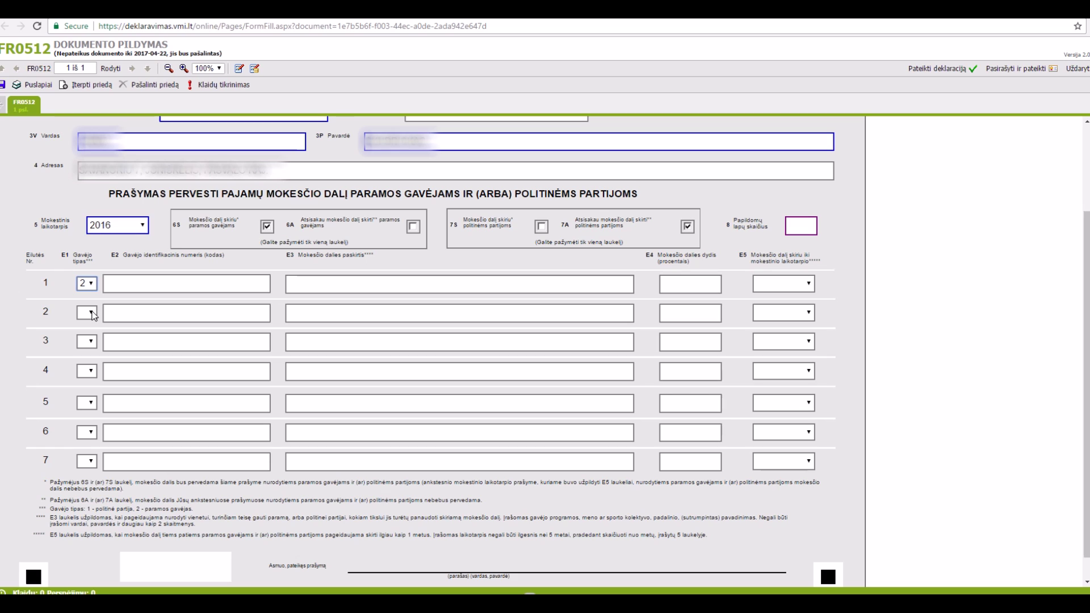
{"action": "left_click", "coordinate": [688, 227]}
{"action": "left_click", "coordinate": [541, 226]}
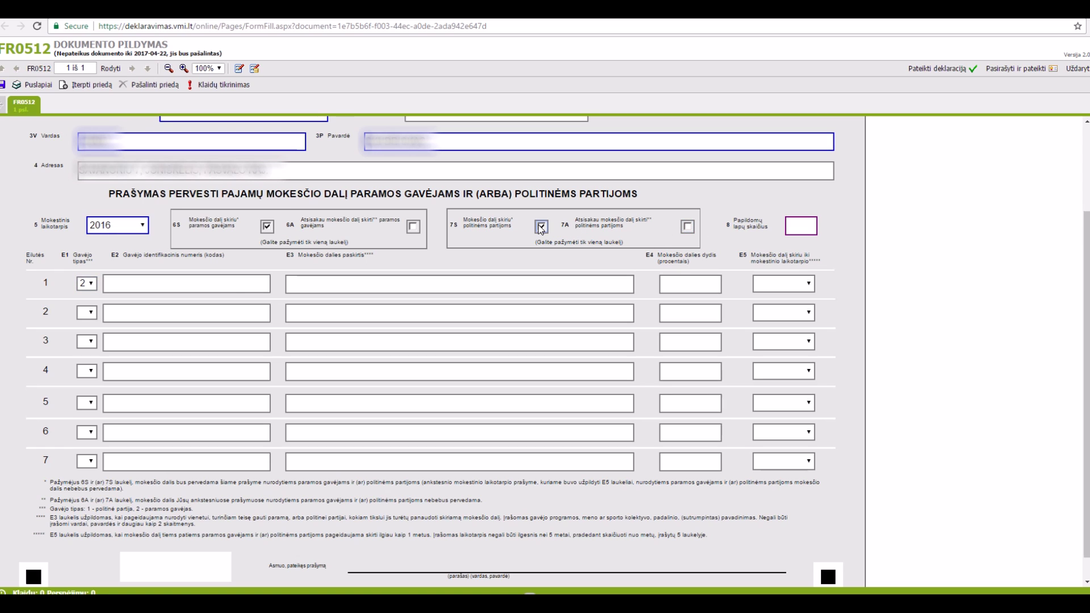
{"action": "left_click", "coordinate": [91, 314]}
{"action": "left_click", "coordinate": [110, 357]}
{"action": "left_click", "coordinate": [90, 313]}
{"action": "left_click", "coordinate": [92, 361]}
{"action": "left_click", "coordinate": [544, 227]}
{"action": "left_click", "coordinate": [688, 227]}
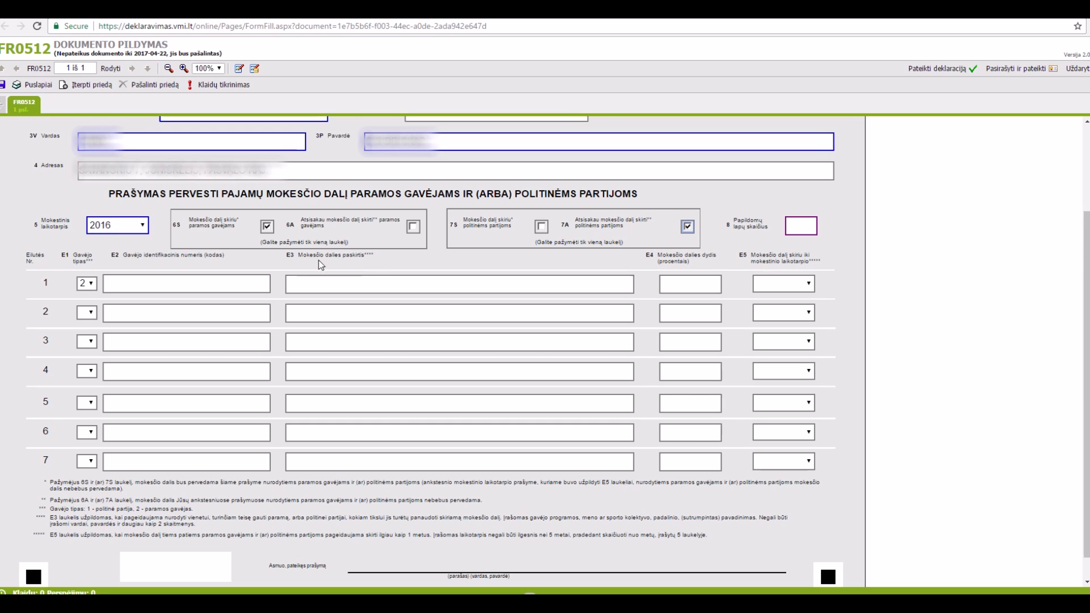
{"action": "left_click", "coordinate": [88, 283]}
{"action": "left_click", "coordinate": [115, 306]}
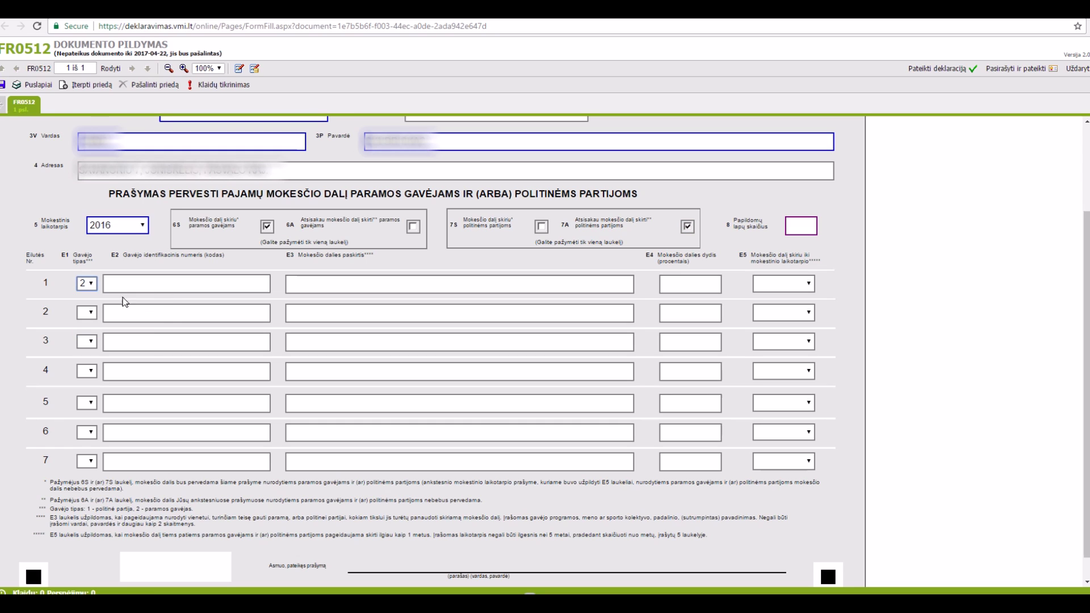
{"action": "left_click", "coordinate": [130, 283]}
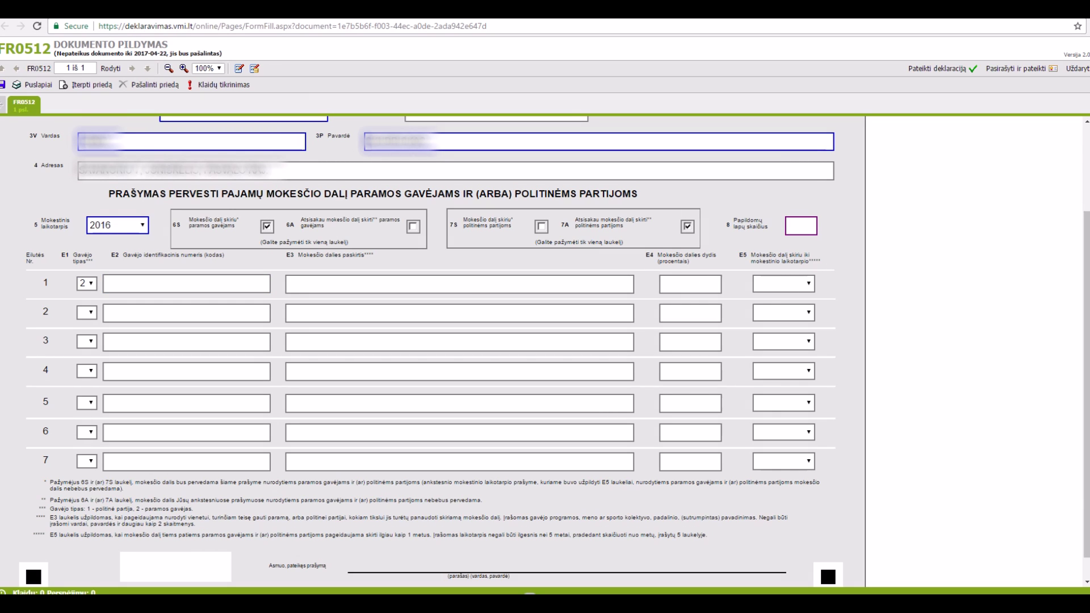
Step: Enter row 1's recipient identification code and the purpose VEIKLOS VYKDYMUI
{"action": "left_click", "coordinate": [186, 288]}
{"action": "type", "text": "302873515"}
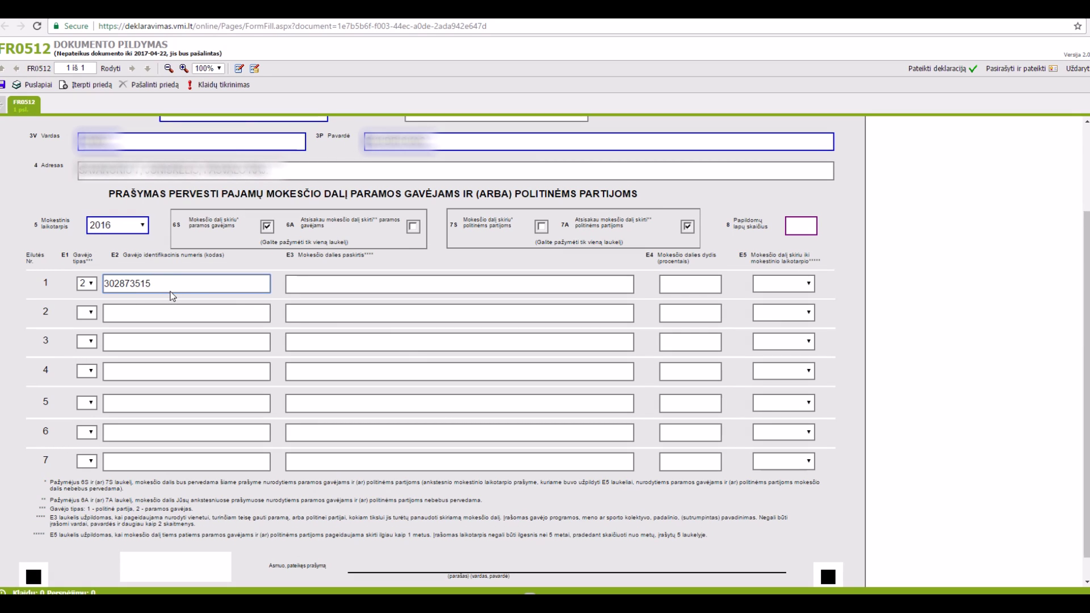
{"action": "left_click", "coordinate": [108, 282]}
{"action": "key", "text": "Right"}
{"action": "key", "text": "Right"}
{"action": "key", "text": "Right"}
{"action": "key", "text": "Right"}
{"action": "left_click", "coordinate": [312, 287]}
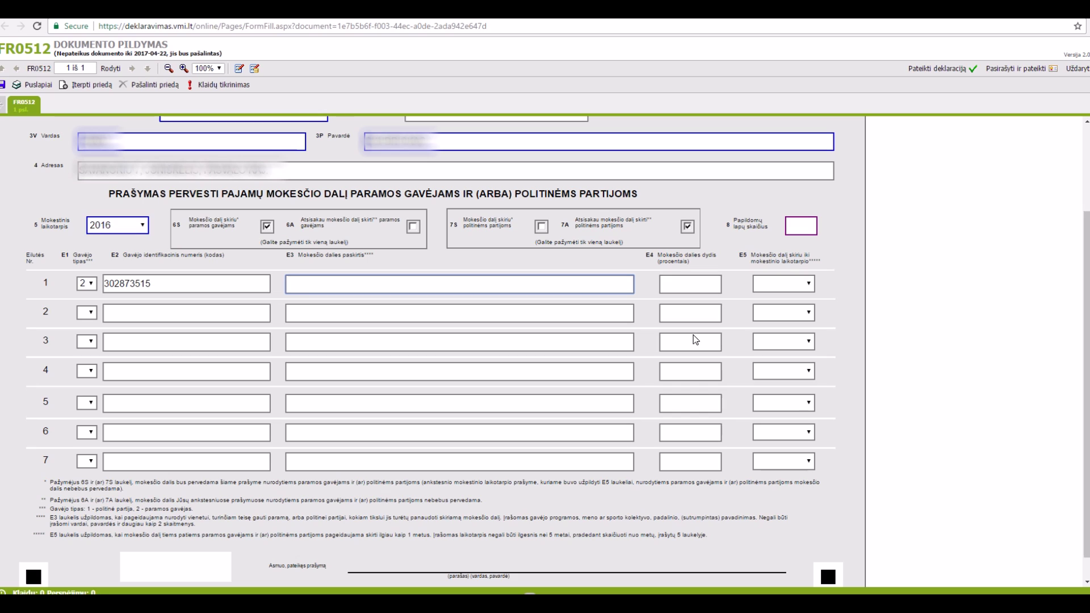
{"action": "type", "text": "VEIKLOS VYKDYMUI"}
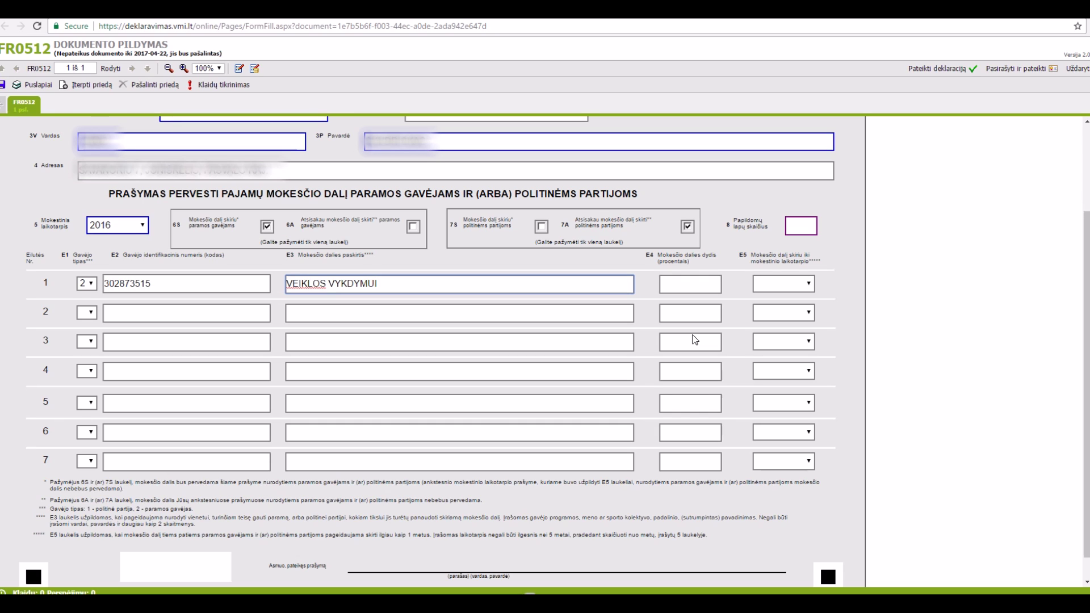
{"action": "left_click", "coordinate": [701, 284]}
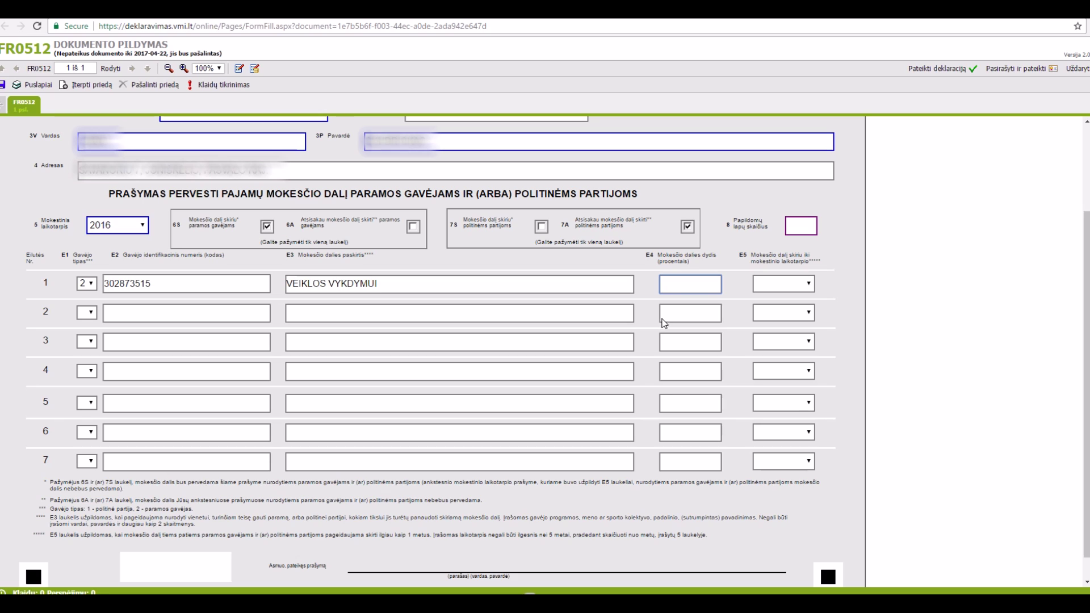
Step: Give row 1 a 2,00 percent share and clear the stray value from row 2
{"action": "type", "text": "1"}
{"action": "left_click", "coordinate": [684, 317]}
{"action": "type", "text": "1"}
{"action": "key", "text": "Tab"}
{"action": "key", "text": "shift+Tab"}
{"action": "key", "text": "BackSpace"}
{"action": "left_click", "coordinate": [697, 279]}
{"action": "type", "text": "2"}
Step: Choose 2020 as row 1's transfer period end year
{"action": "left_click", "coordinate": [782, 285]}
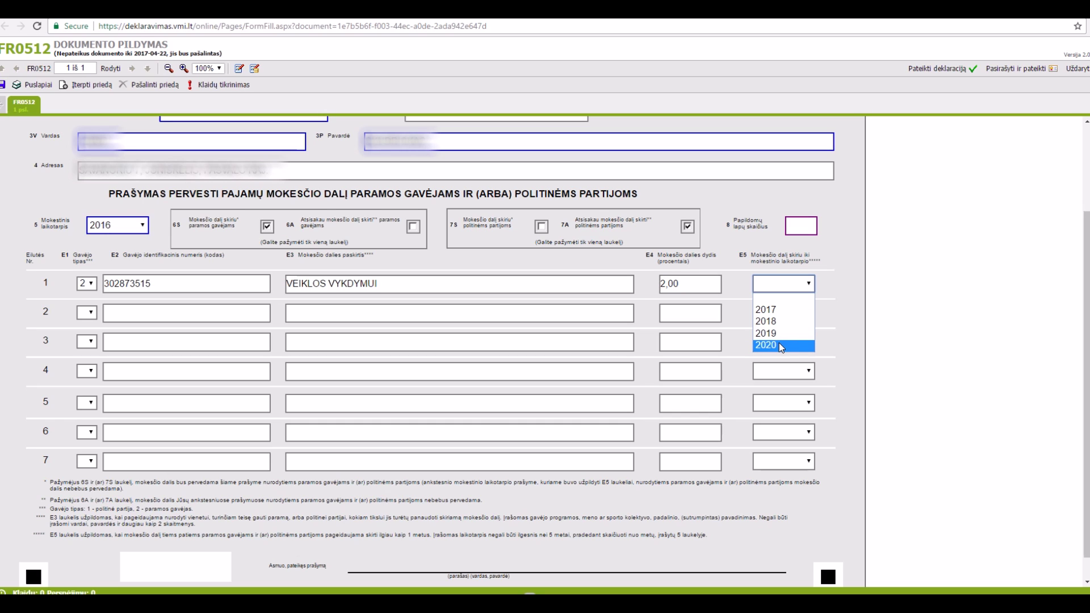
{"action": "left_click", "coordinate": [776, 345]}
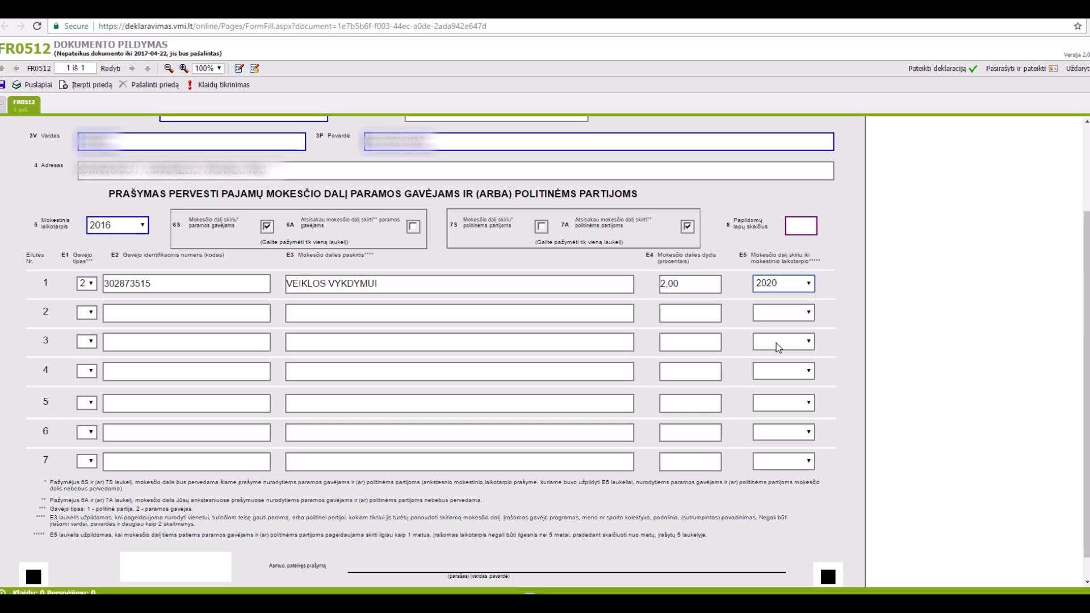
{"action": "left_click", "coordinate": [794, 290]}
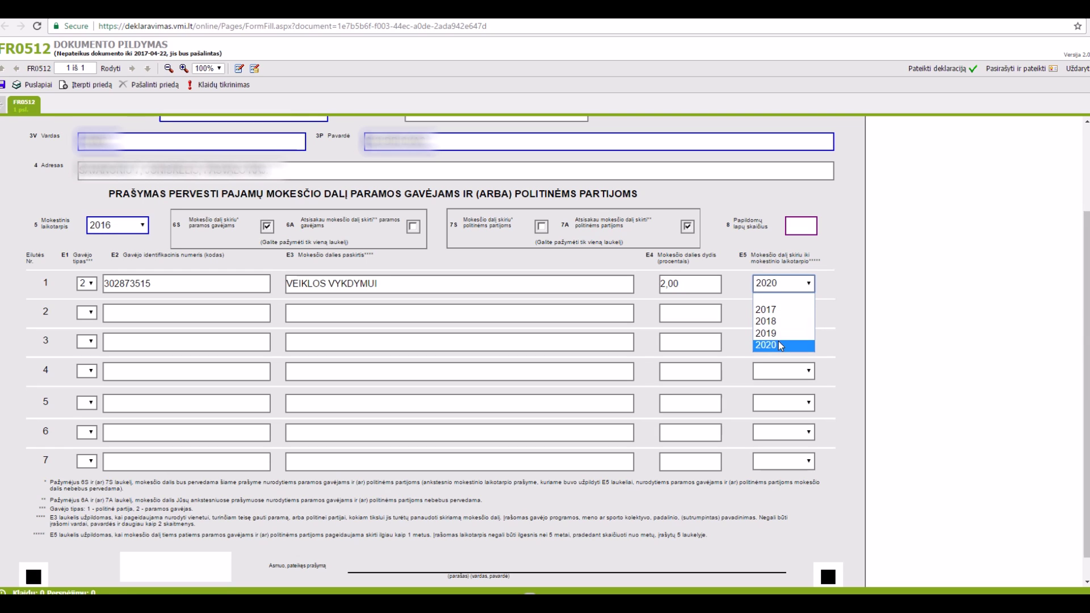
{"action": "left_click", "coordinate": [801, 287]}
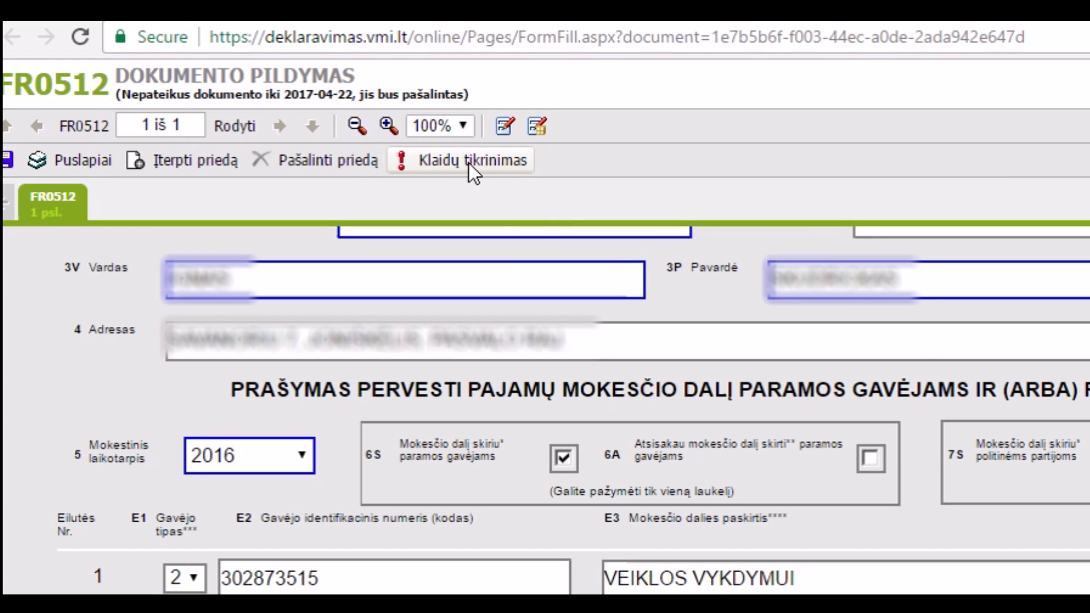
Step: Run the error check (0 errors, 3 warnings) and jump to the flagged tax-period field
{"action": "left_click", "coordinate": [472, 162]}
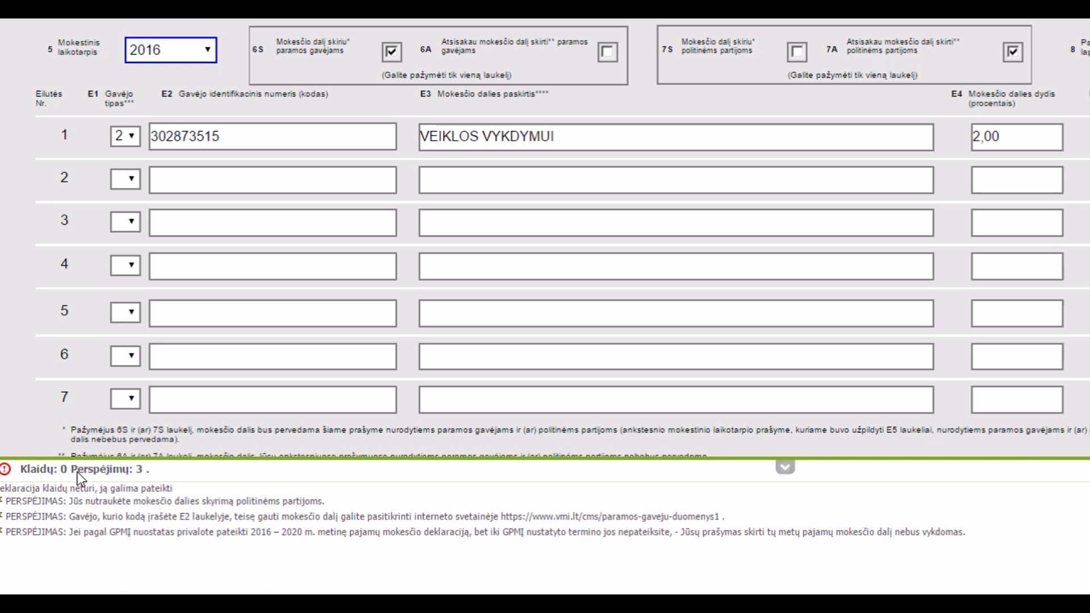
{"action": "left_click_drag", "start_coordinate": [72, 464], "coordinate": [138, 465]}
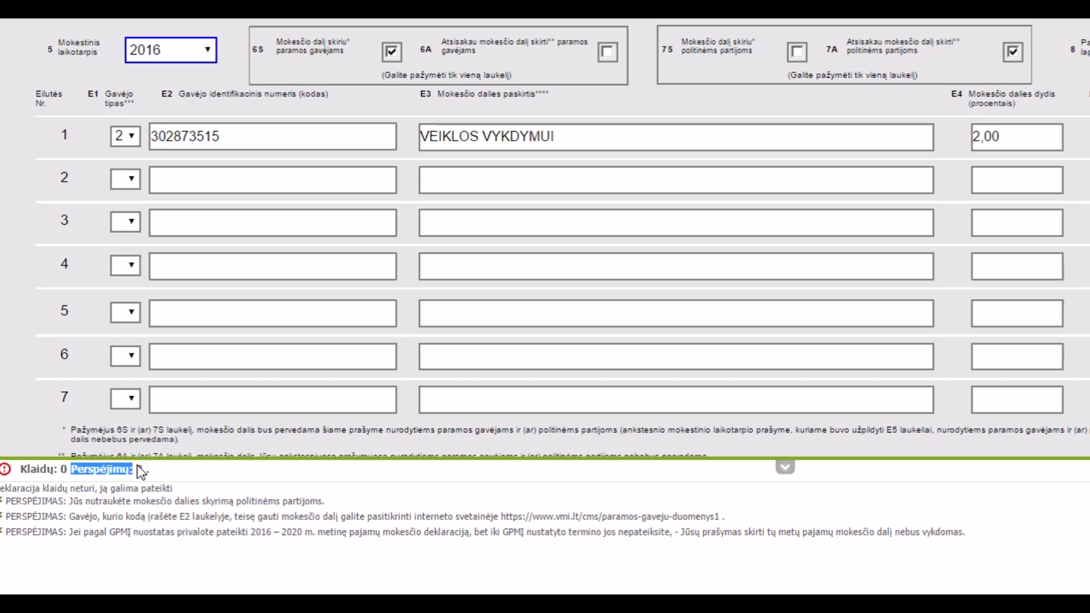
{"action": "left_click", "coordinate": [148, 554]}
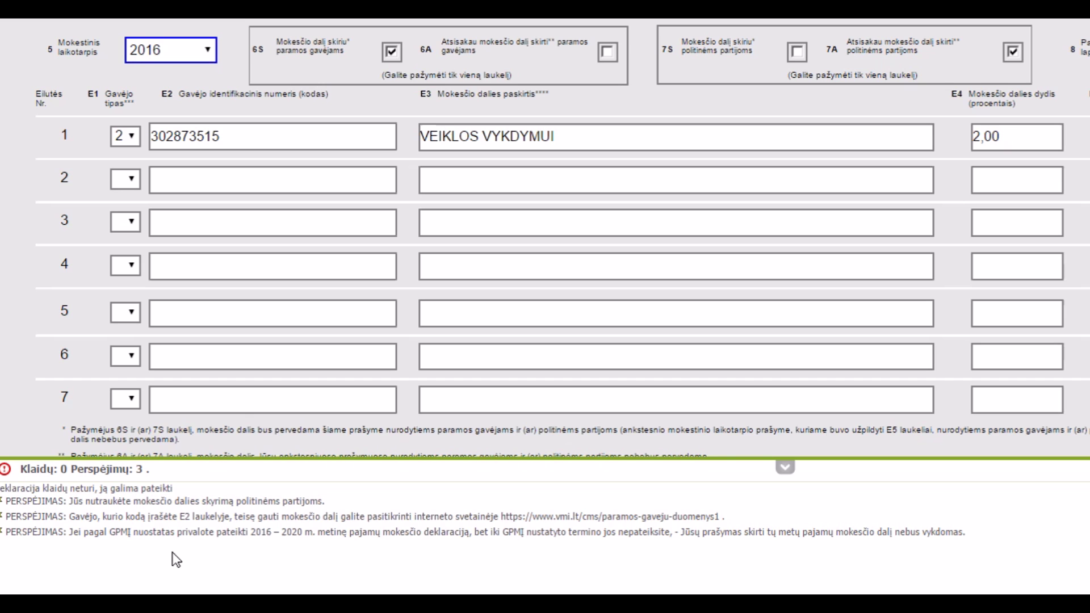
{"action": "left_click", "coordinate": [205, 532]}
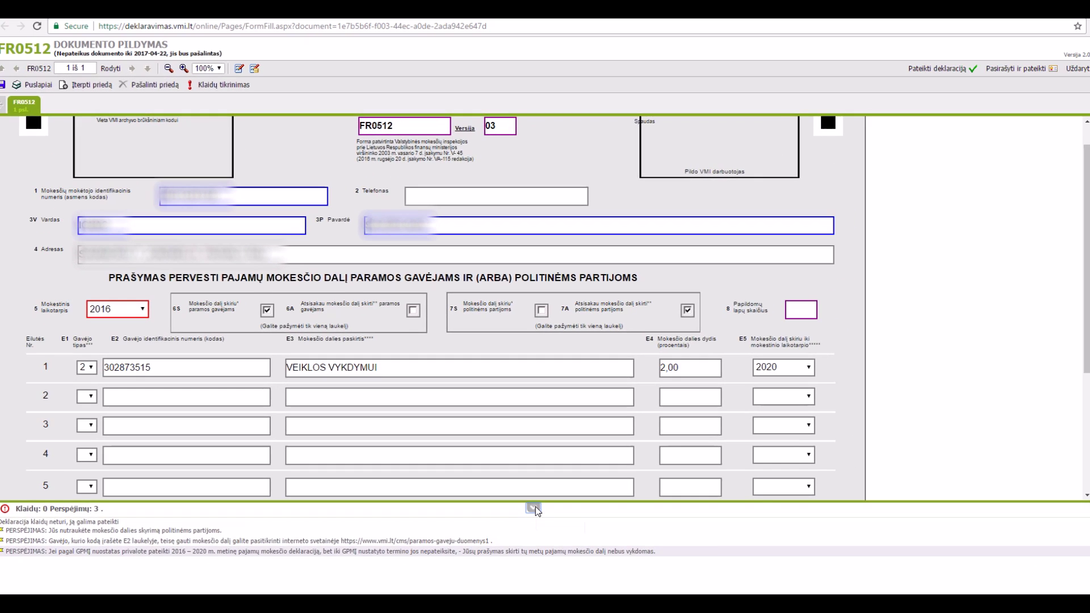
Step: Hide the check results, submit the FR0512 declaration confirming its data, and close the confirmation
{"action": "left_click", "coordinate": [864, 455]}
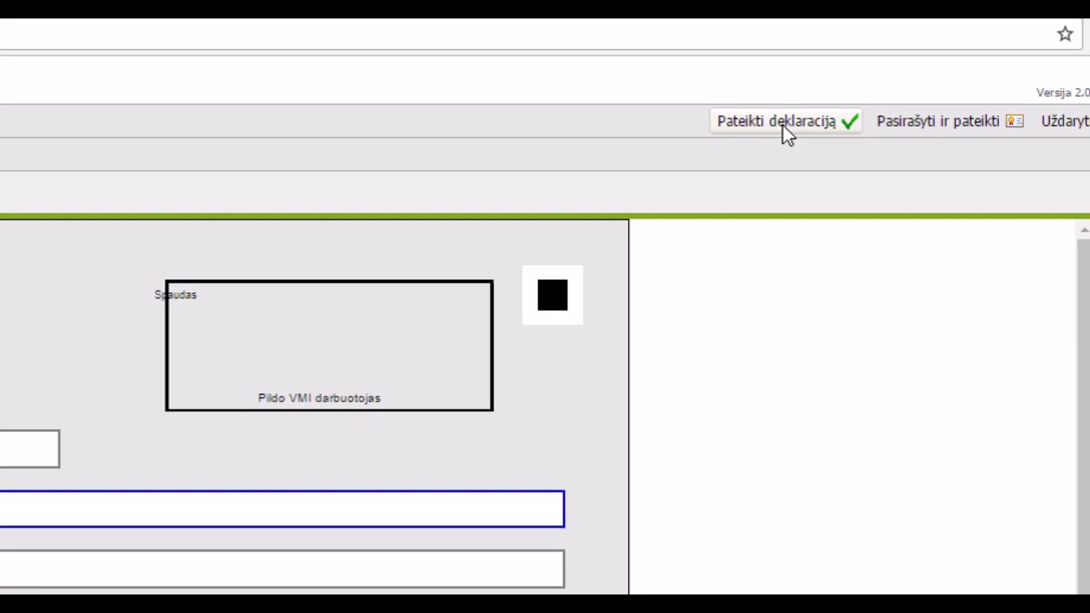
{"action": "left_click", "coordinate": [785, 124]}
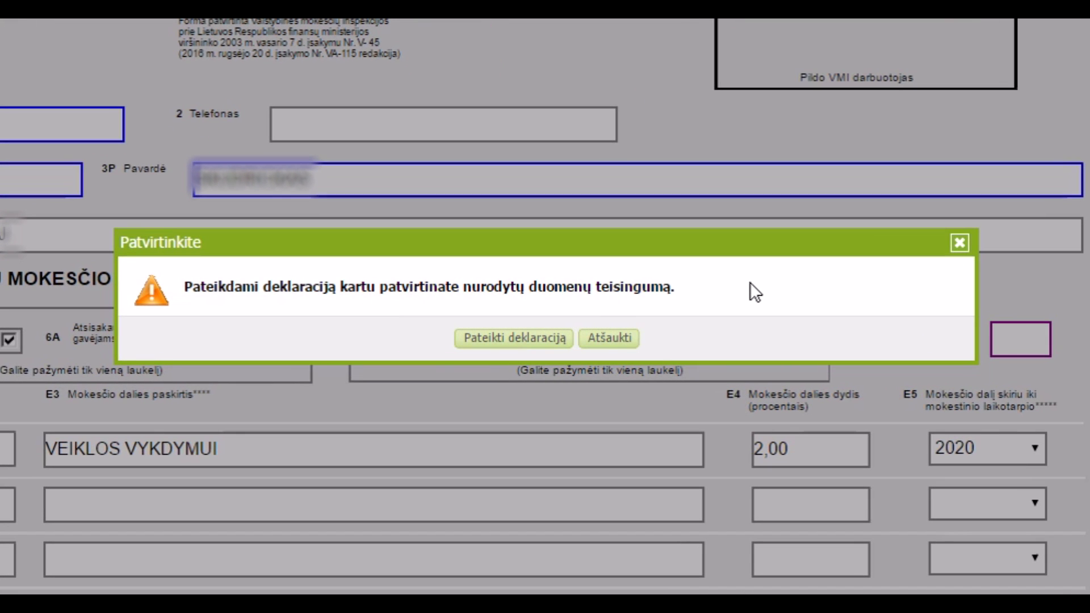
{"action": "left_click", "coordinate": [534, 339]}
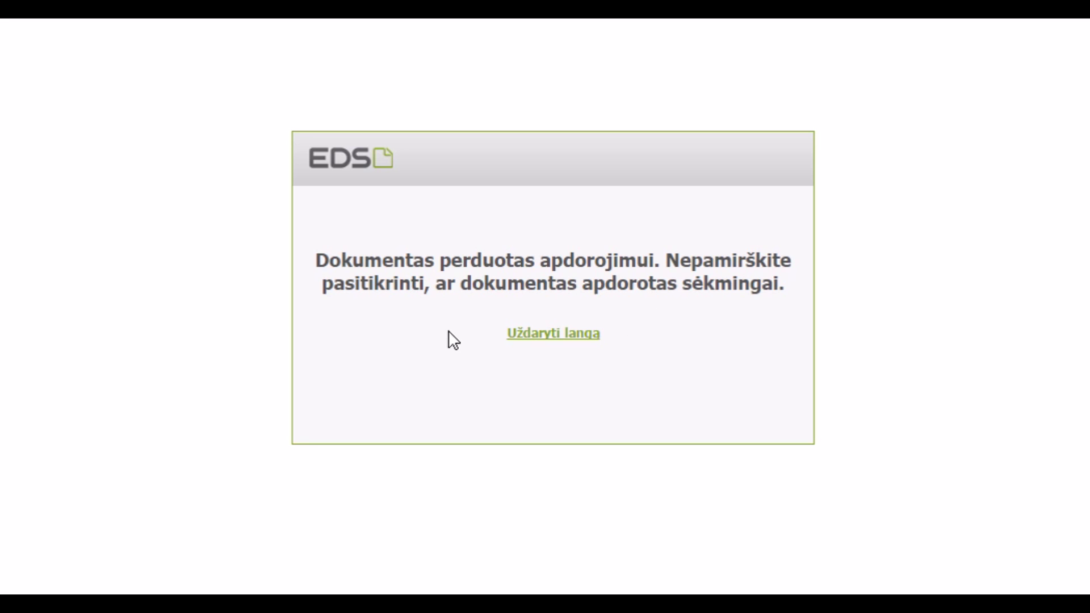
{"action": "left_click", "coordinate": [575, 334]}
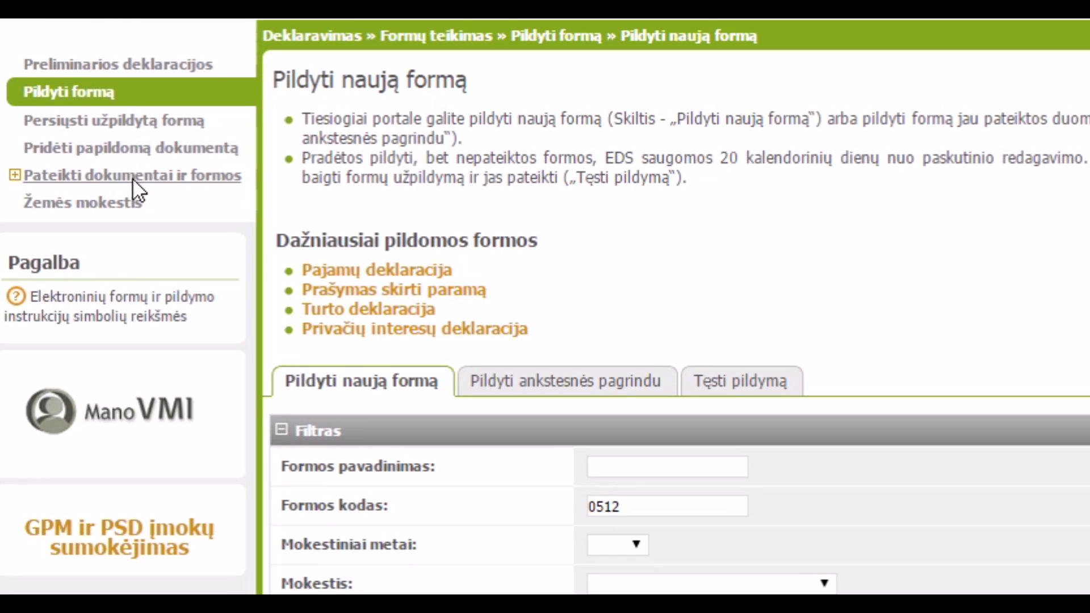
Step: Open Pateikti dokumentai ir formos and review the new FR0512's status 'Dokumento duomenys apdorojami'
{"action": "left_click", "coordinate": [215, 172]}
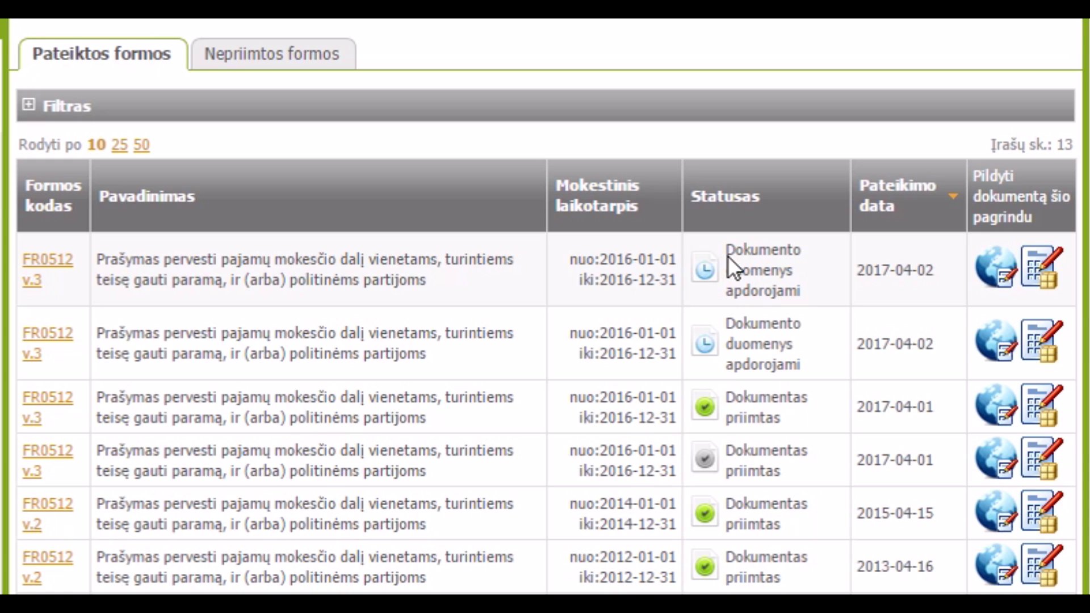
{"action": "left_click_drag", "start_coordinate": [729, 254], "coordinate": [809, 289]}
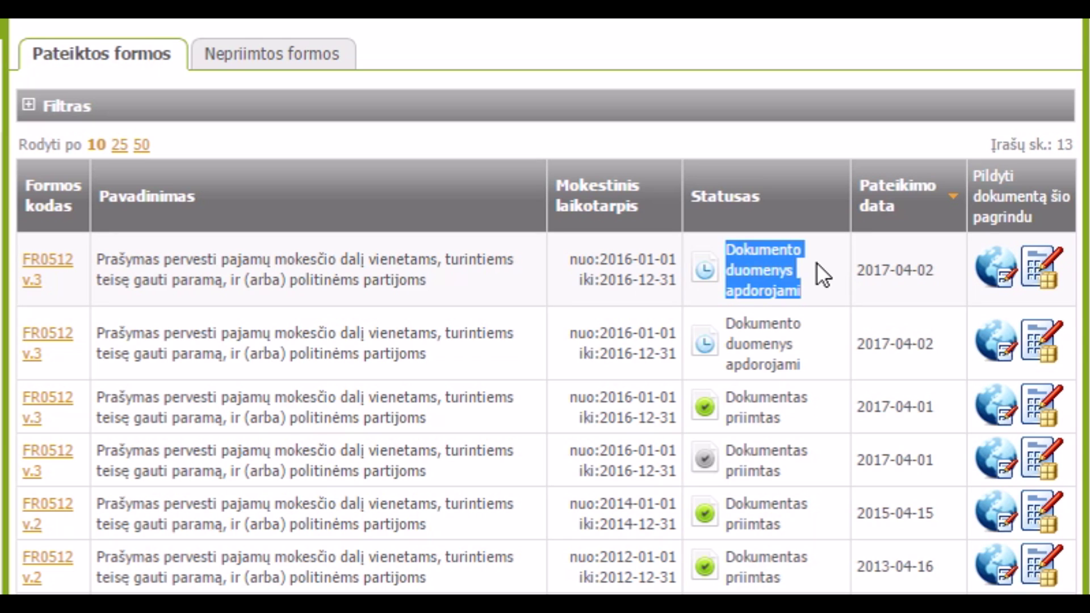
{"action": "left_click", "coordinate": [816, 262]}
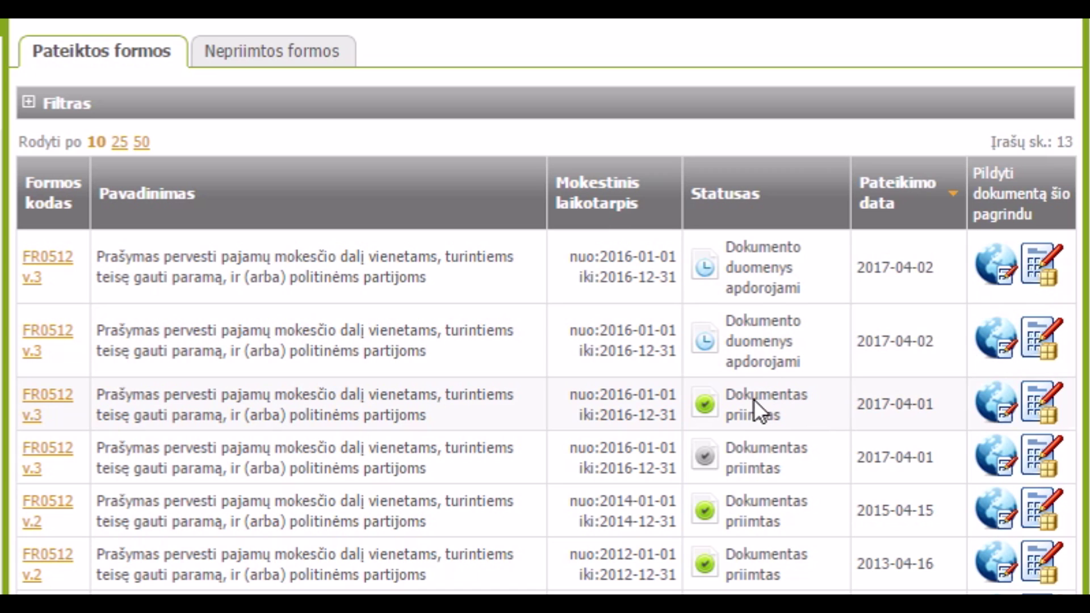
{"action": "left_click_drag", "start_coordinate": [727, 401], "coordinate": [791, 420]}
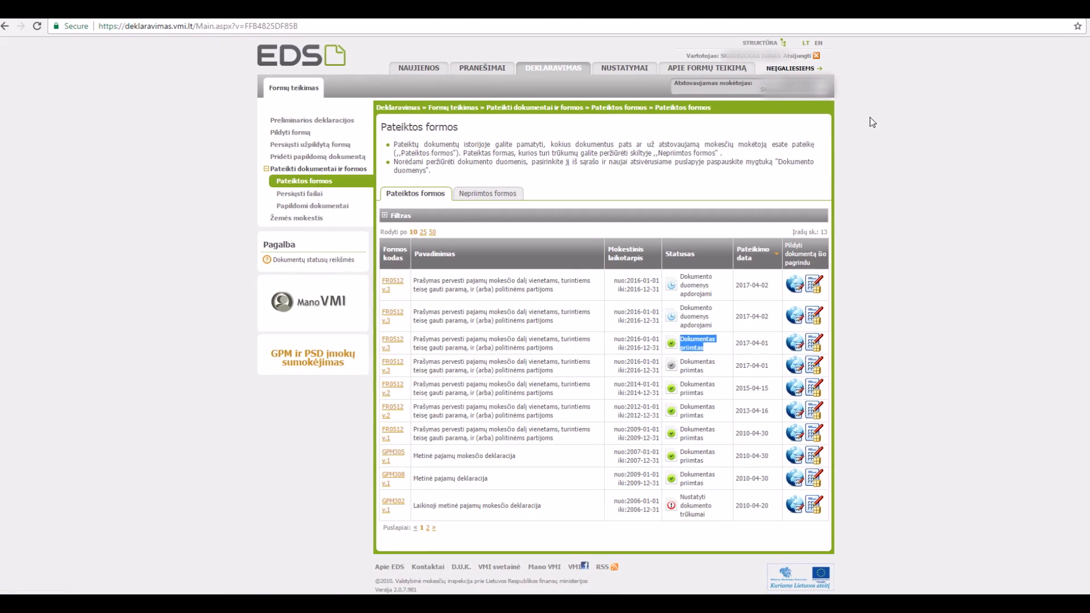
{"action": "left_click", "coordinate": [870, 119]}
Step: Go to the synergylt.lt/prisidejimas page in the browser
{"action": "left_click", "coordinate": [375, 28]}
{"action": "type", "text": "sy"}
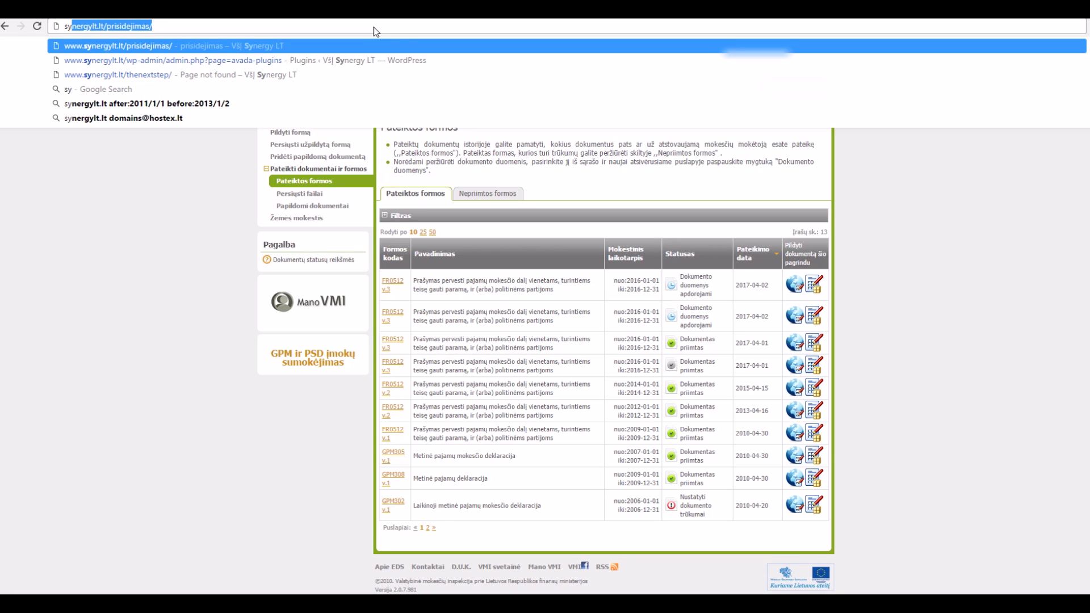
{"action": "key", "text": "Return"}
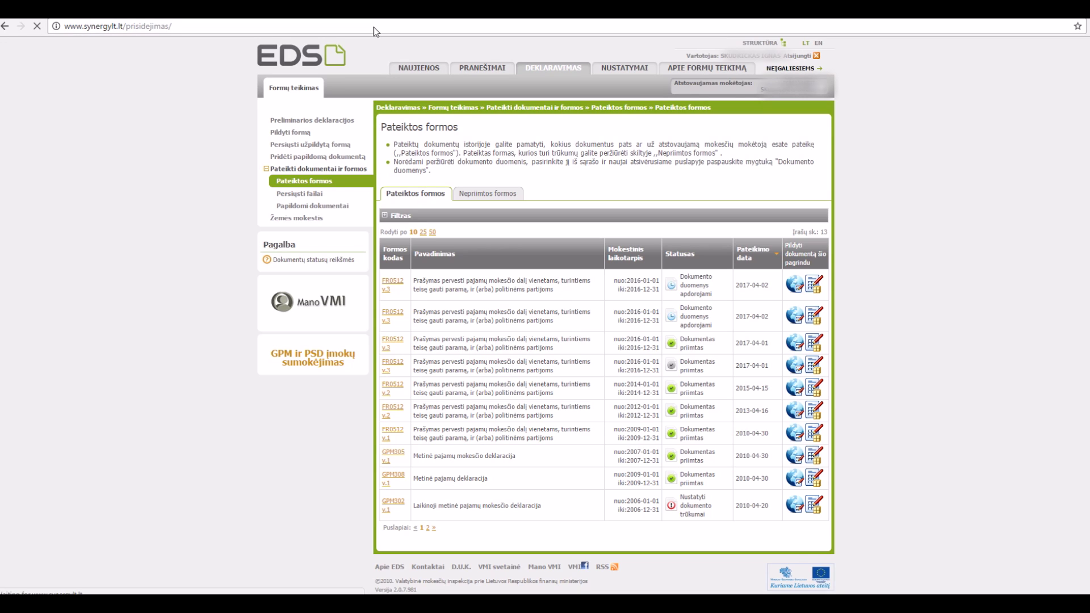
{"action": "left_click", "coordinate": [386, 32]}
Step: Expand and collapse the step I donation instructions to review them
{"action": "scroll", "coordinate": [550, 246], "scroll_direction": "down", "scroll_amount": 10}
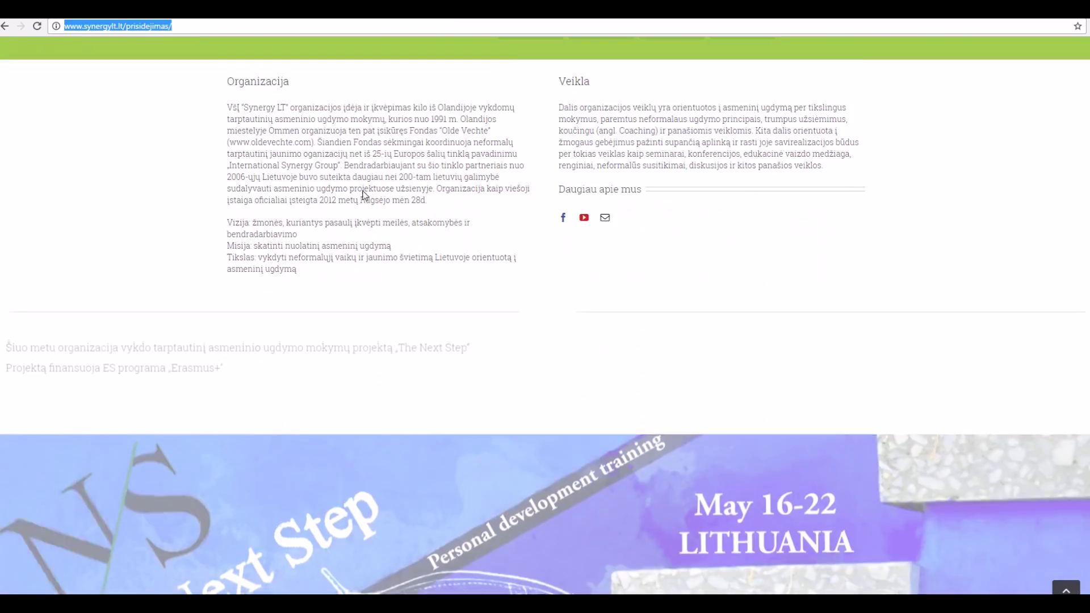
{"action": "scroll", "coordinate": [568, 222], "scroll_direction": "down", "scroll_amount": 6}
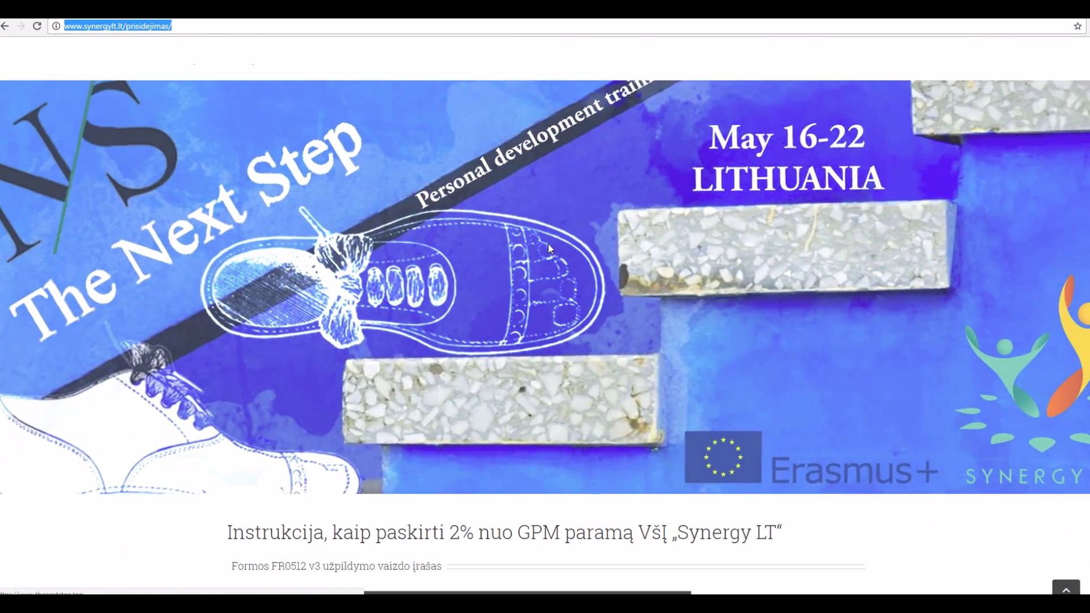
{"action": "scroll", "coordinate": [519, 236], "scroll_direction": "down", "scroll_amount": 10}
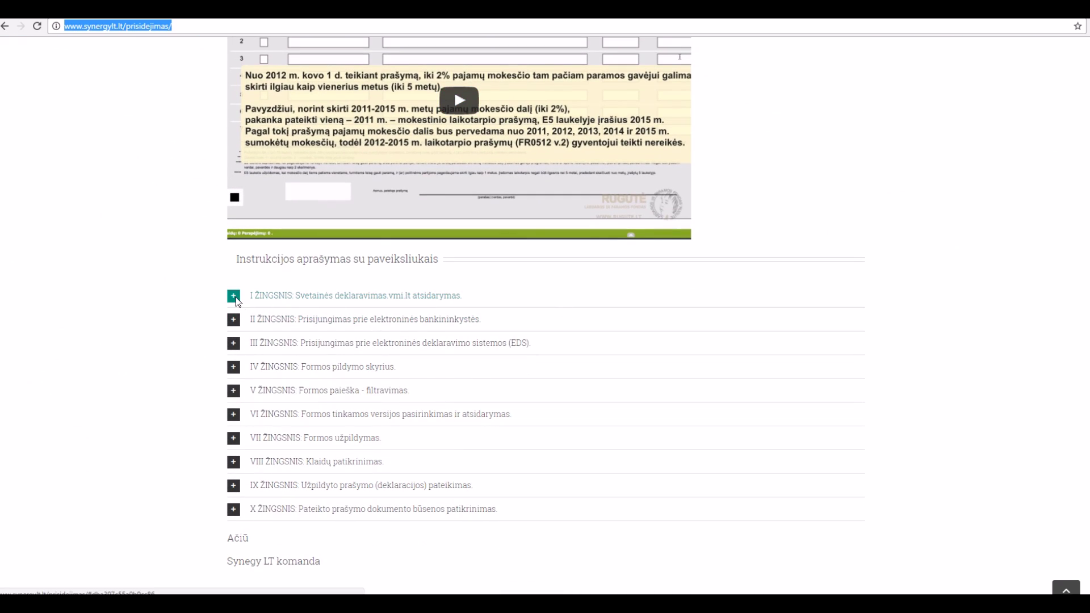
{"action": "left_click", "coordinate": [233, 296]}
{"action": "scroll", "coordinate": [264, 274], "scroll_direction": "up", "scroll_amount": 2}
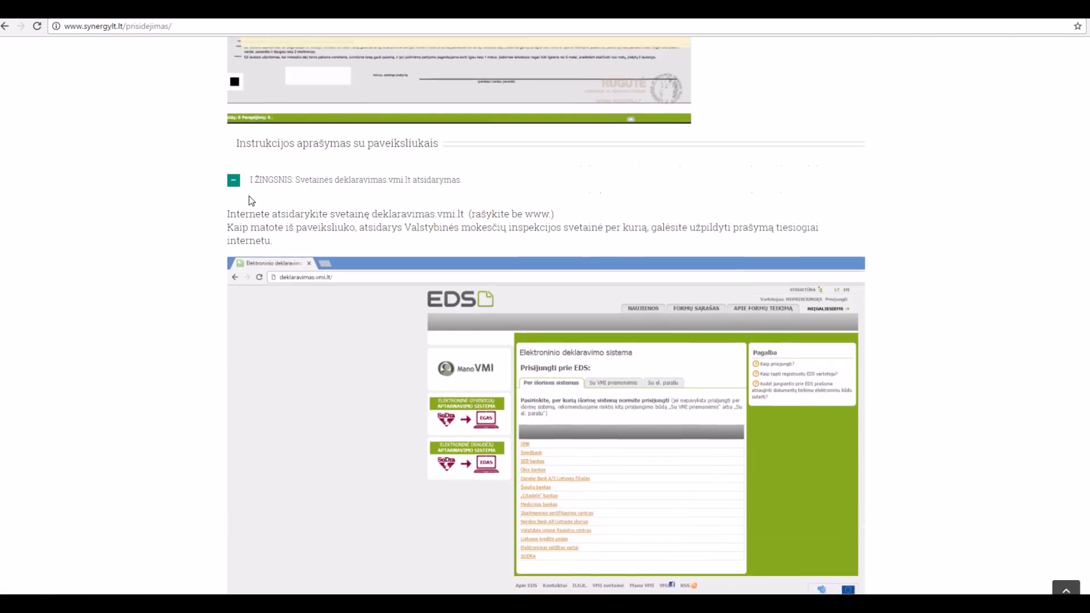
{"action": "left_click", "coordinate": [239, 184]}
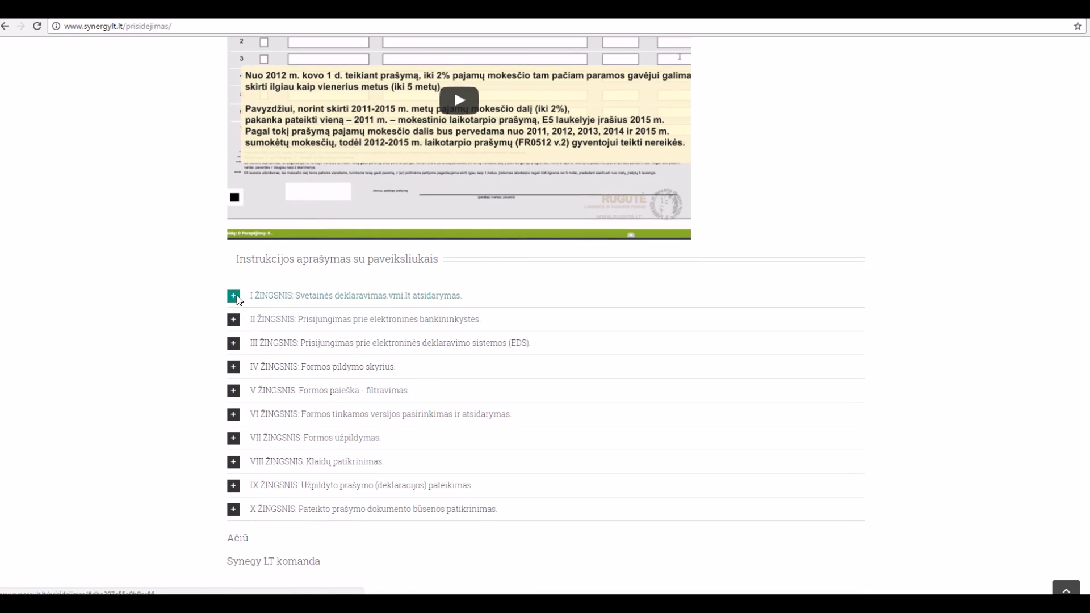
{"action": "left_click", "coordinate": [238, 299]}
Step: Start playing the Synergy LT 2% video
{"action": "scroll", "coordinate": [345, 275], "scroll_direction": "up", "scroll_amount": 15}
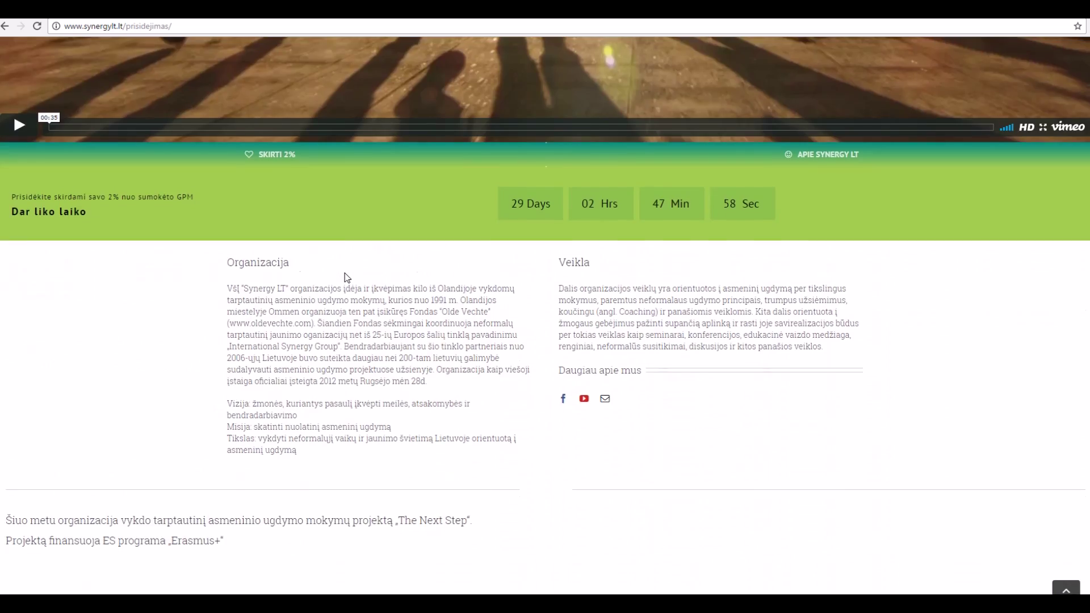
{"action": "scroll", "coordinate": [345, 275], "scroll_direction": "up", "scroll_amount": 8}
{"action": "left_click", "coordinate": [345, 275]}
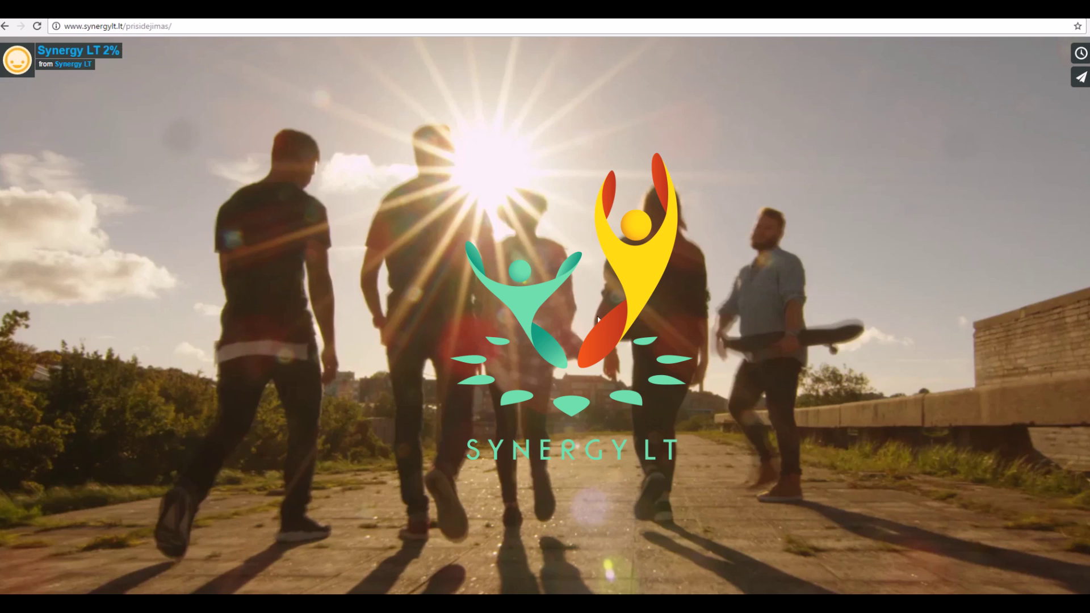